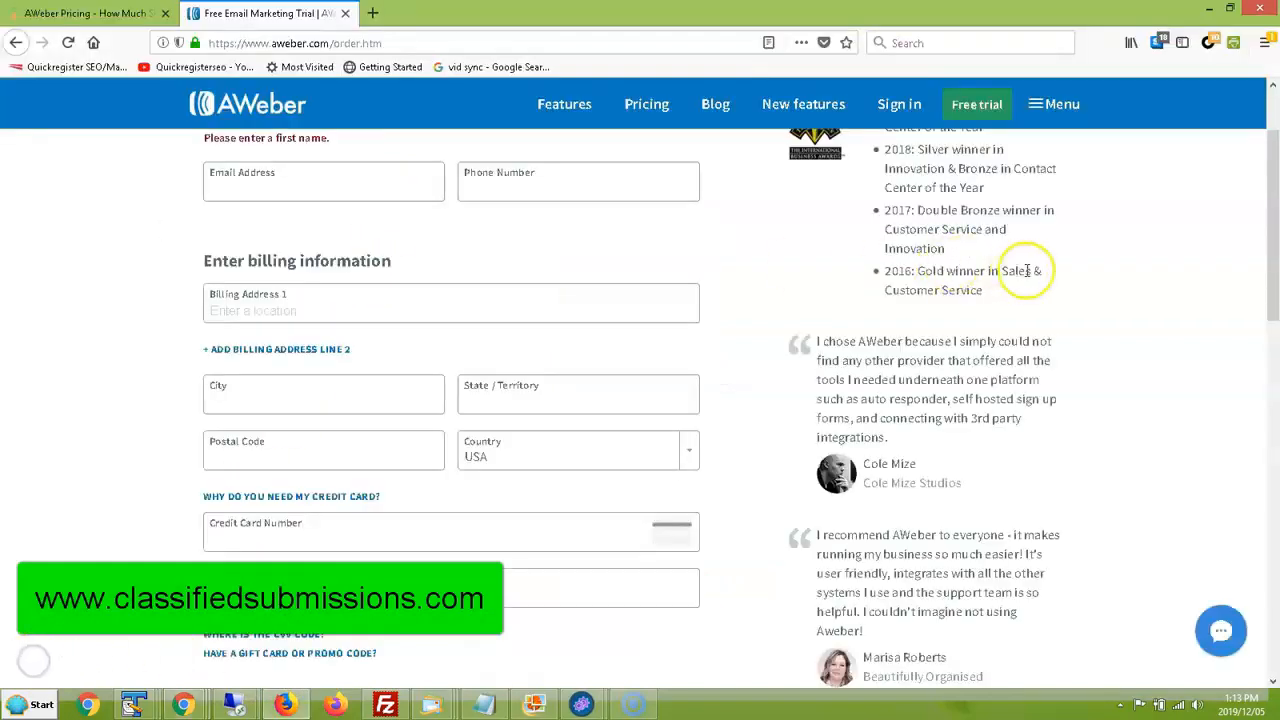
Step: Review the free trial order form and its monthly, quarterly and annual plan options
drag(1268, 250, 1276, 188)
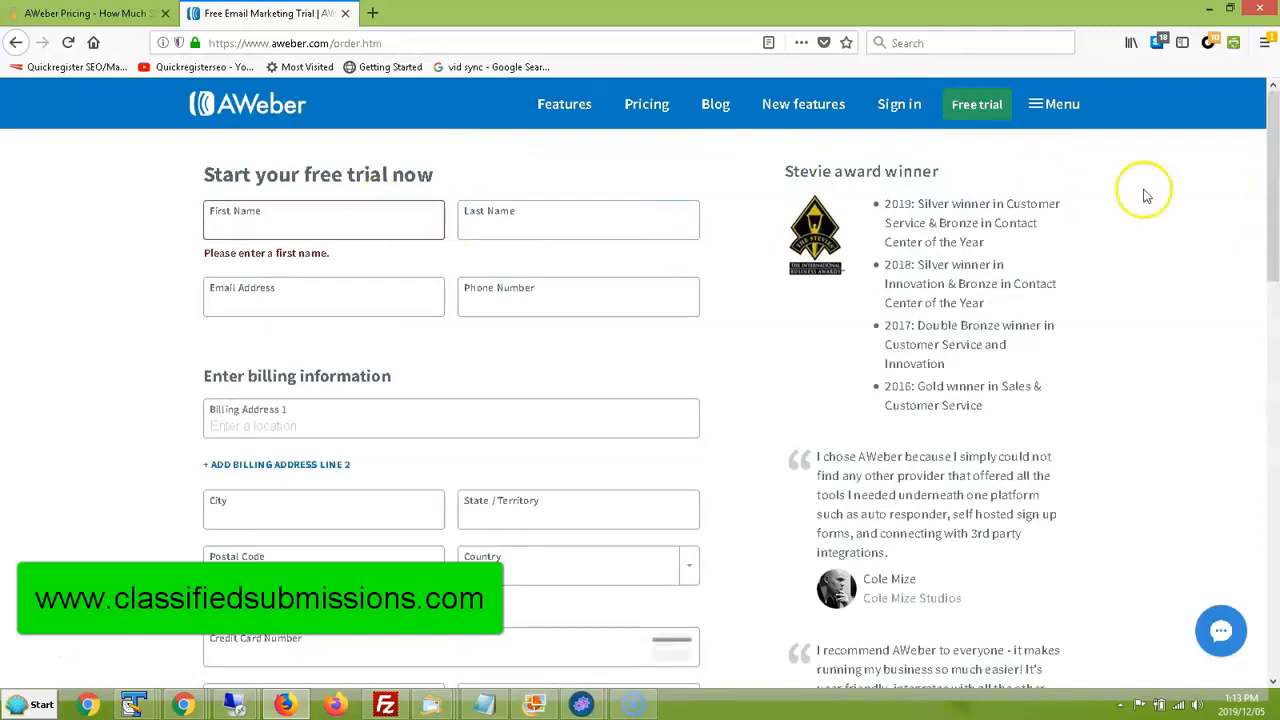
drag(1276, 185, 1276, 385)
click(338, 337)
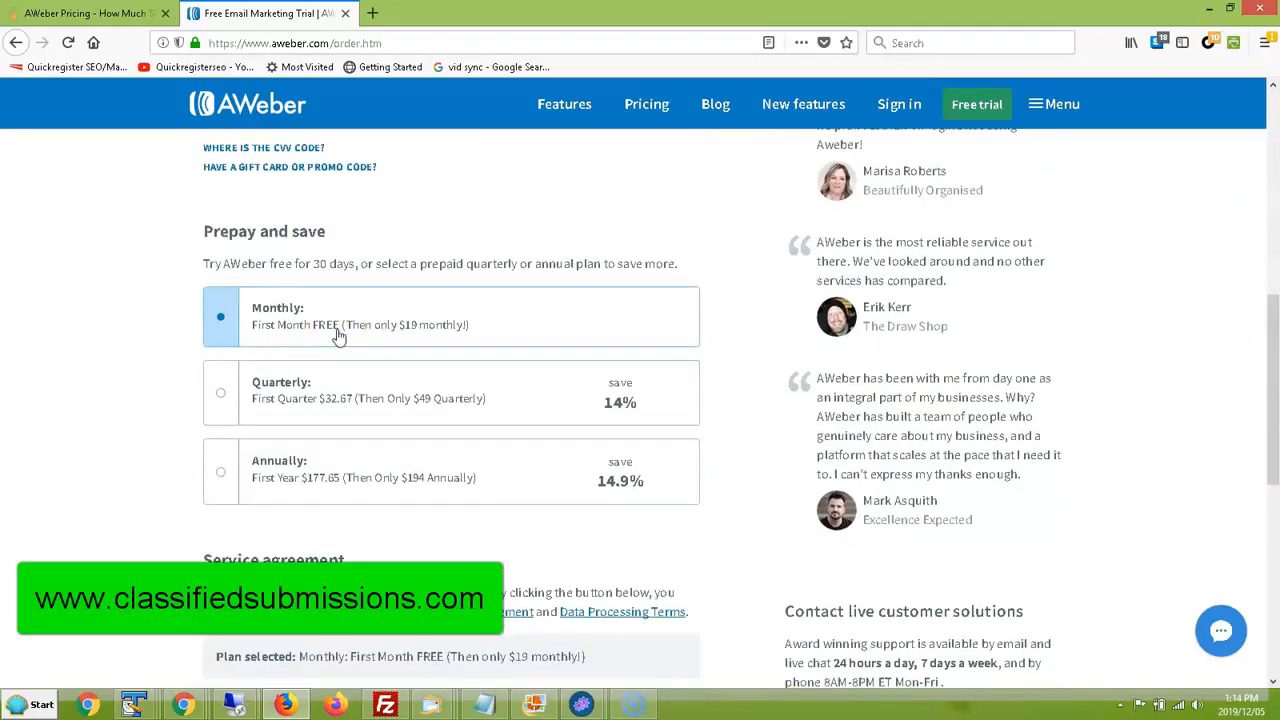
click(508, 410)
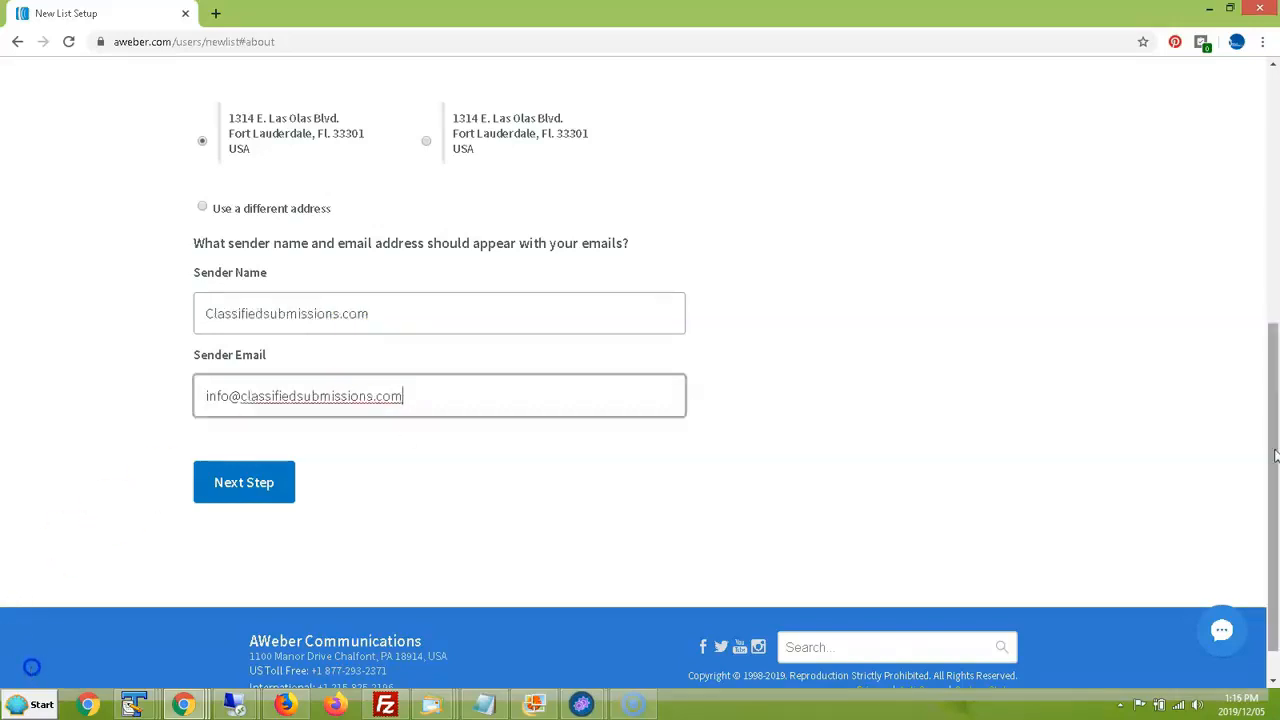
Step: Submit the new list's address and sender details, and approve the confirmation message to create the list
scroll(1266, 157, up, 5)
scroll(1275, 262, down, 1)
drag(1275, 262, 1271, 480)
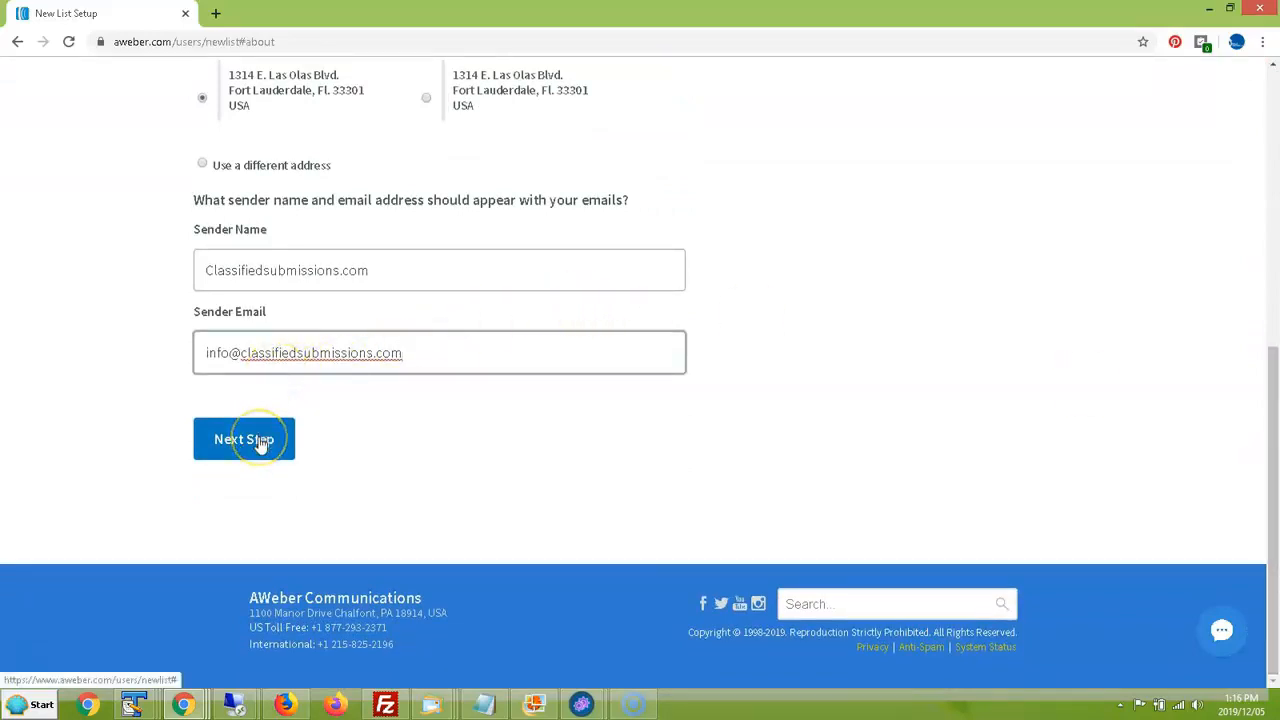
key(Return)
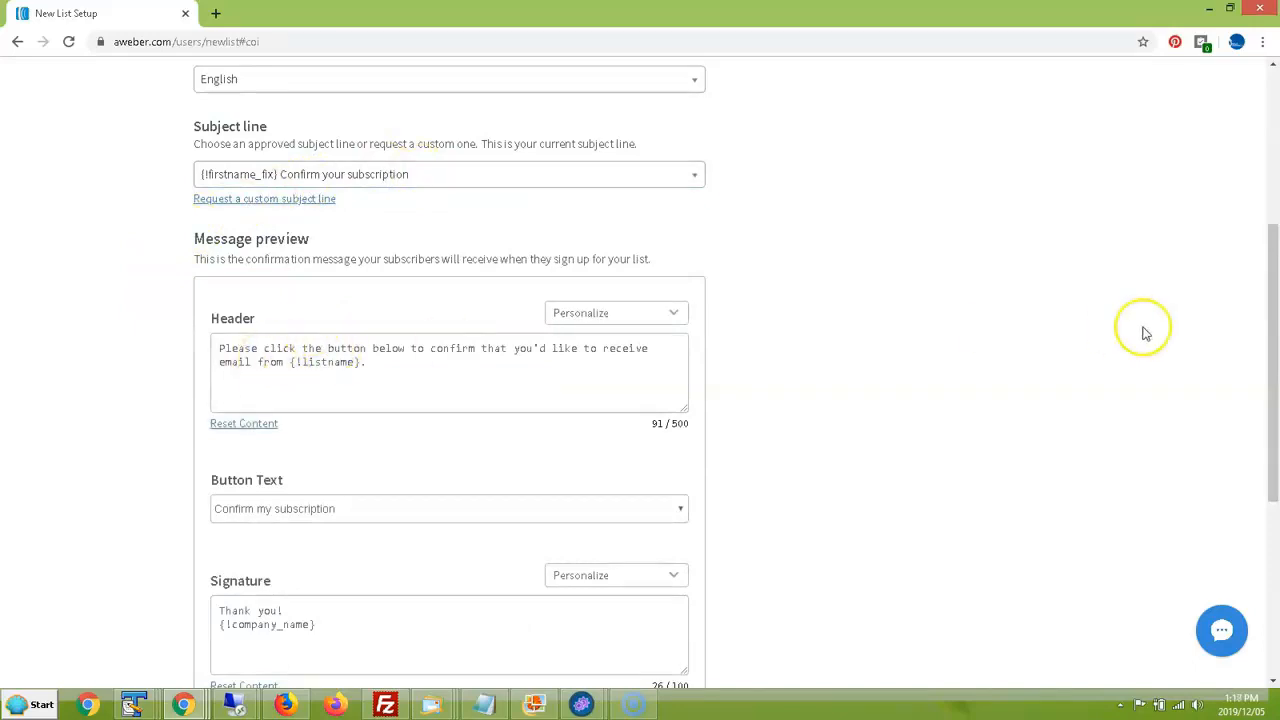
drag(1266, 291, 1266, 414)
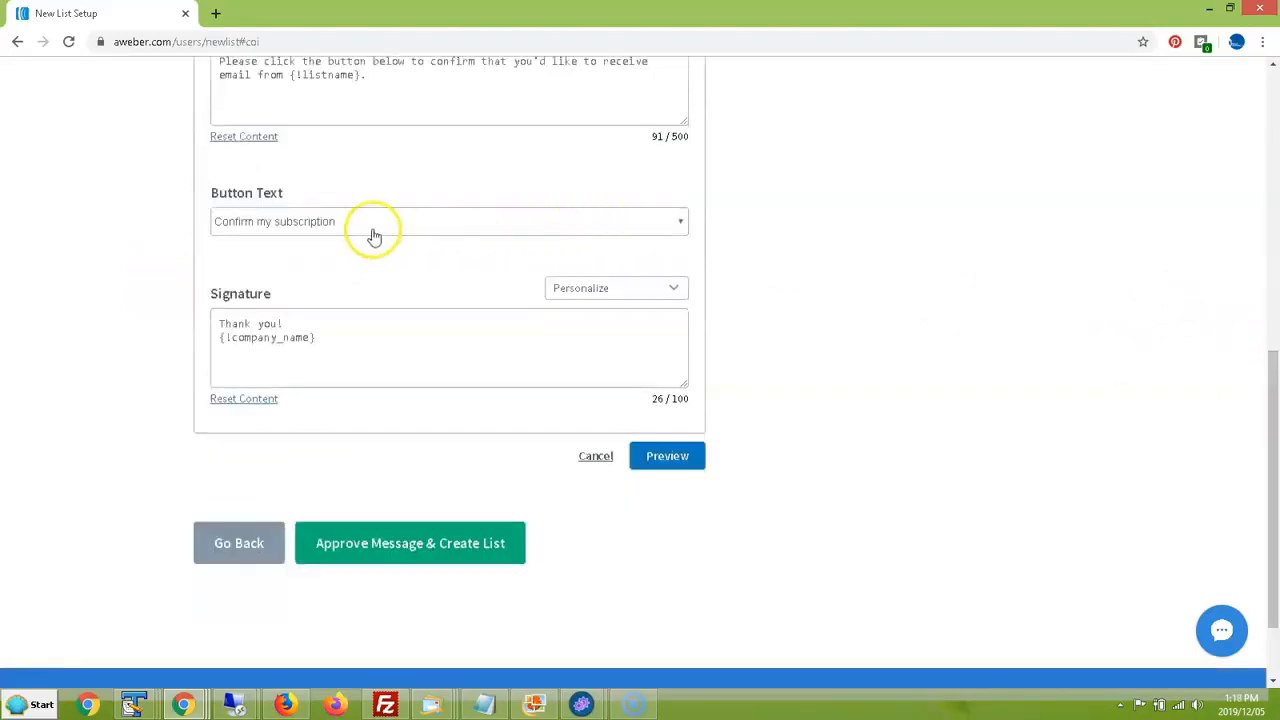
click(410, 543)
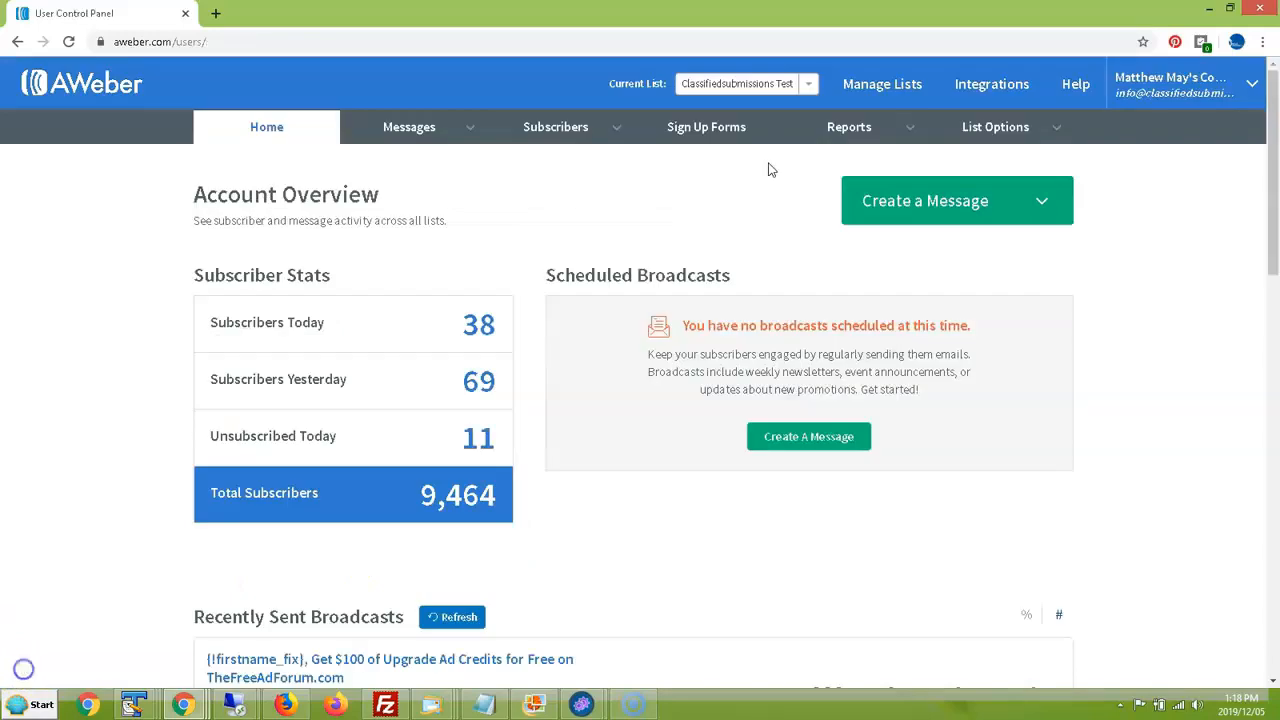
Step: Open the Classifiedsubmissions Test list's follow-up series and start a new message in the HTML Editor
click(807, 88)
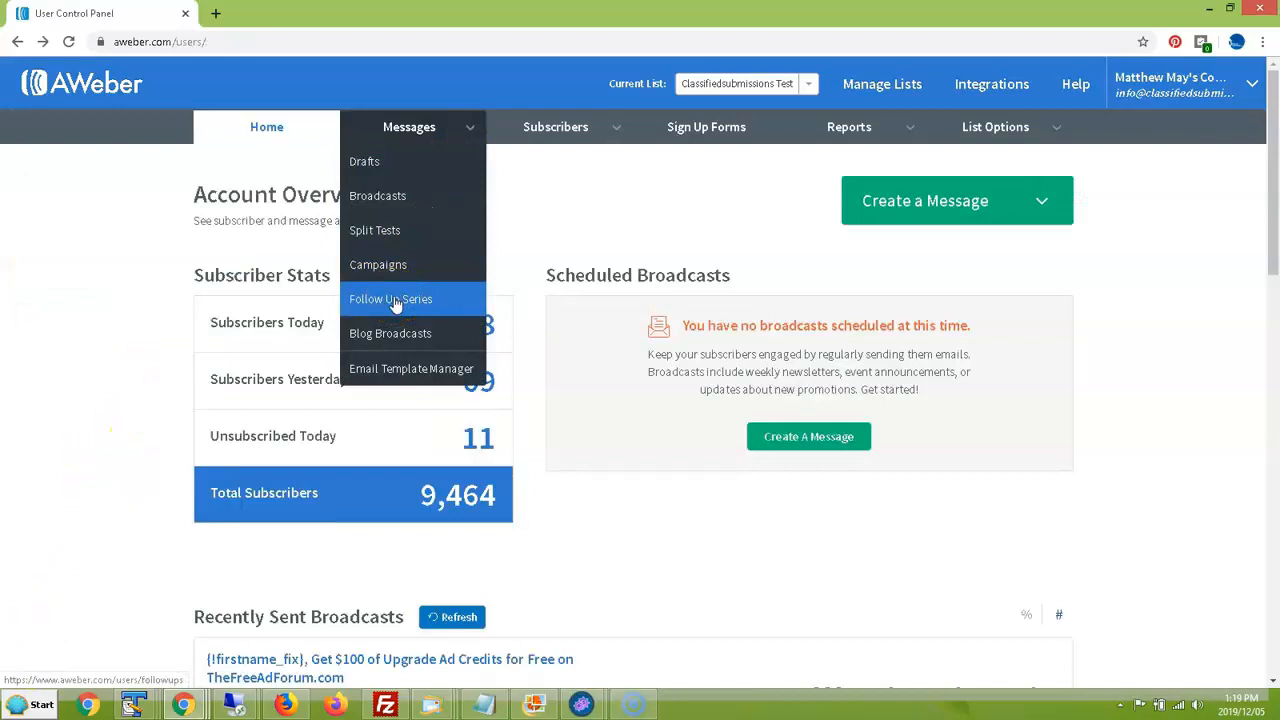
click(395, 302)
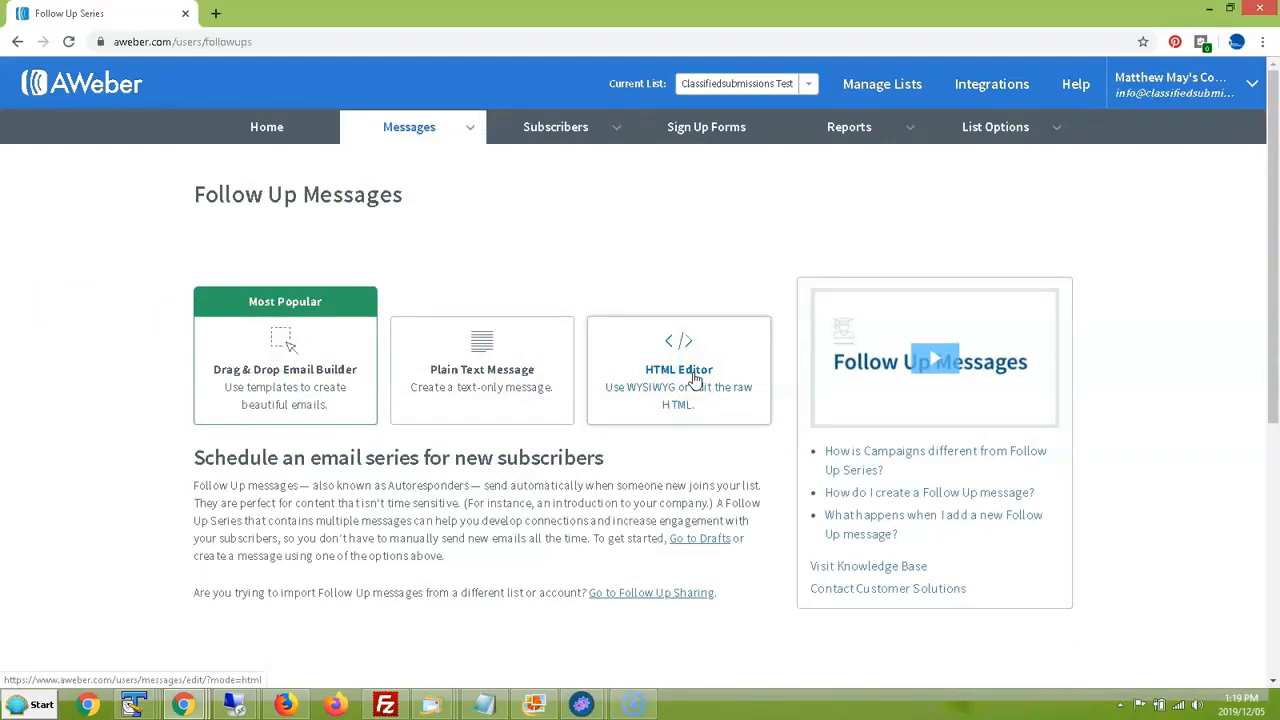
click(483, 370)
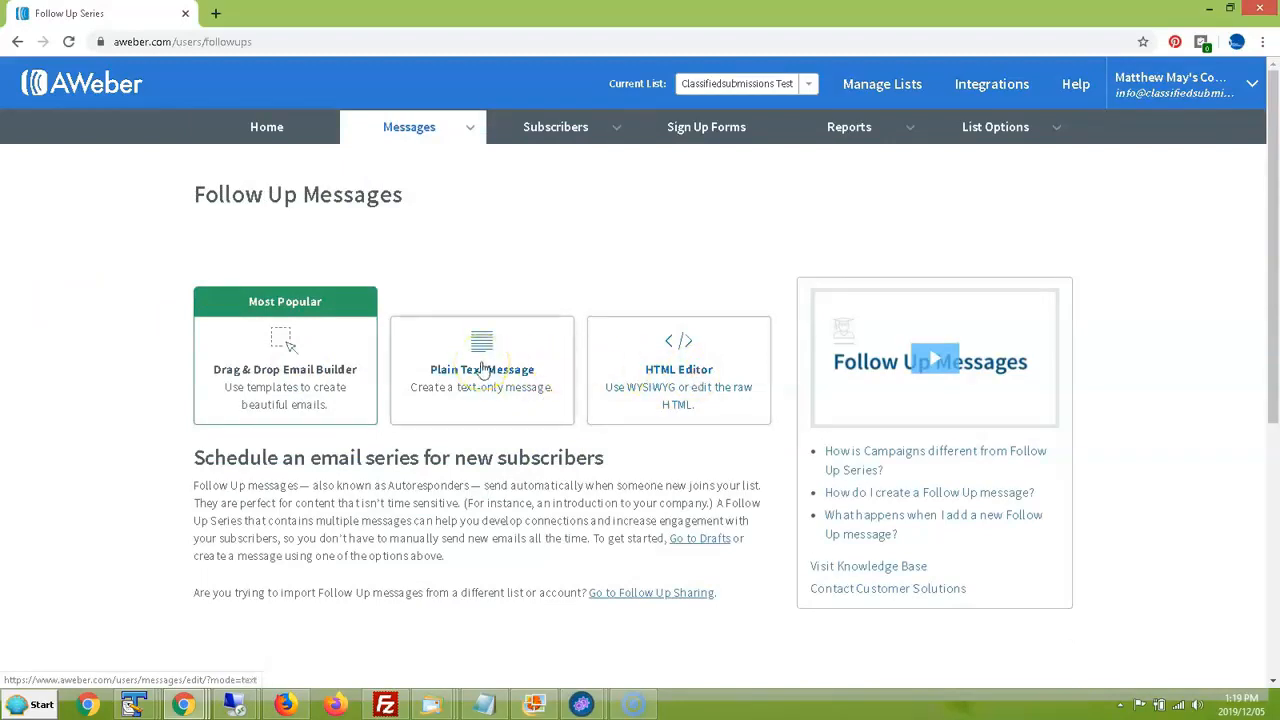
Step: Set the subject to "Message 1" and write "Message 1" and "Click on my link." on separate lines of the body
click(108, 243)
click(24, 178)
text(Message 1)
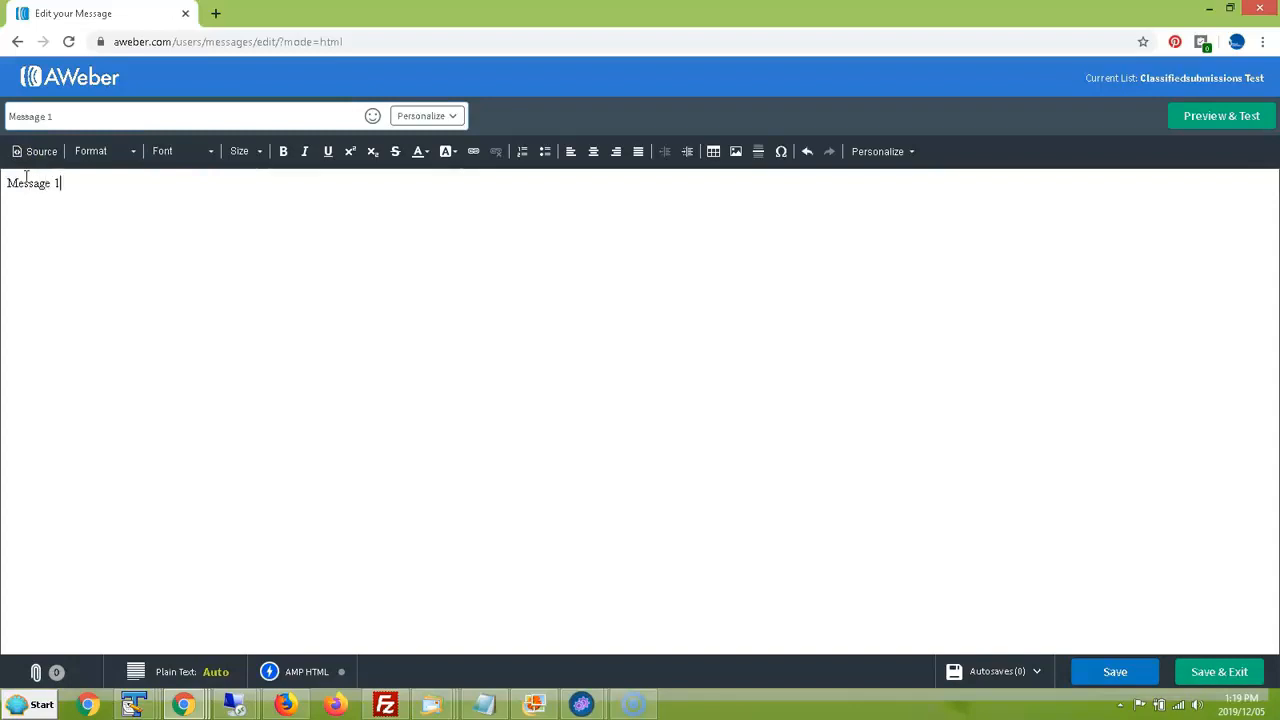
key(Return)
text(Click on my link.)
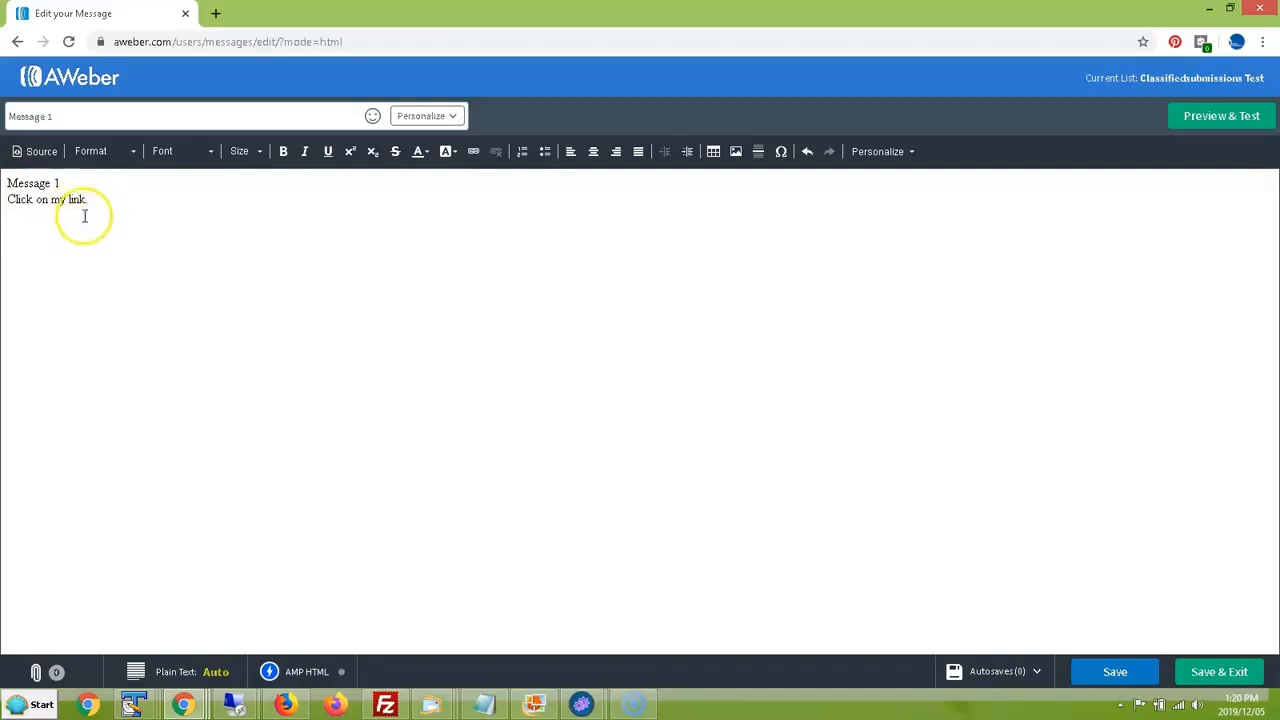
drag(109, 200, 10, 204)
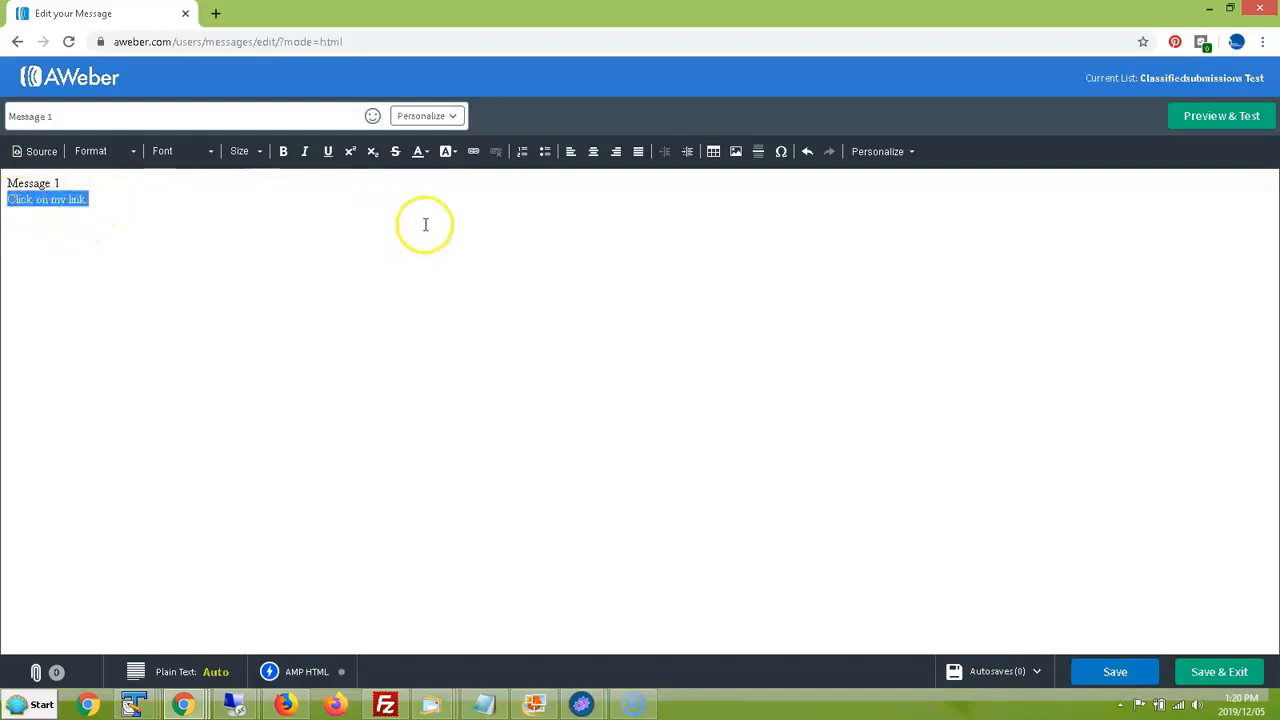
click(473, 151)
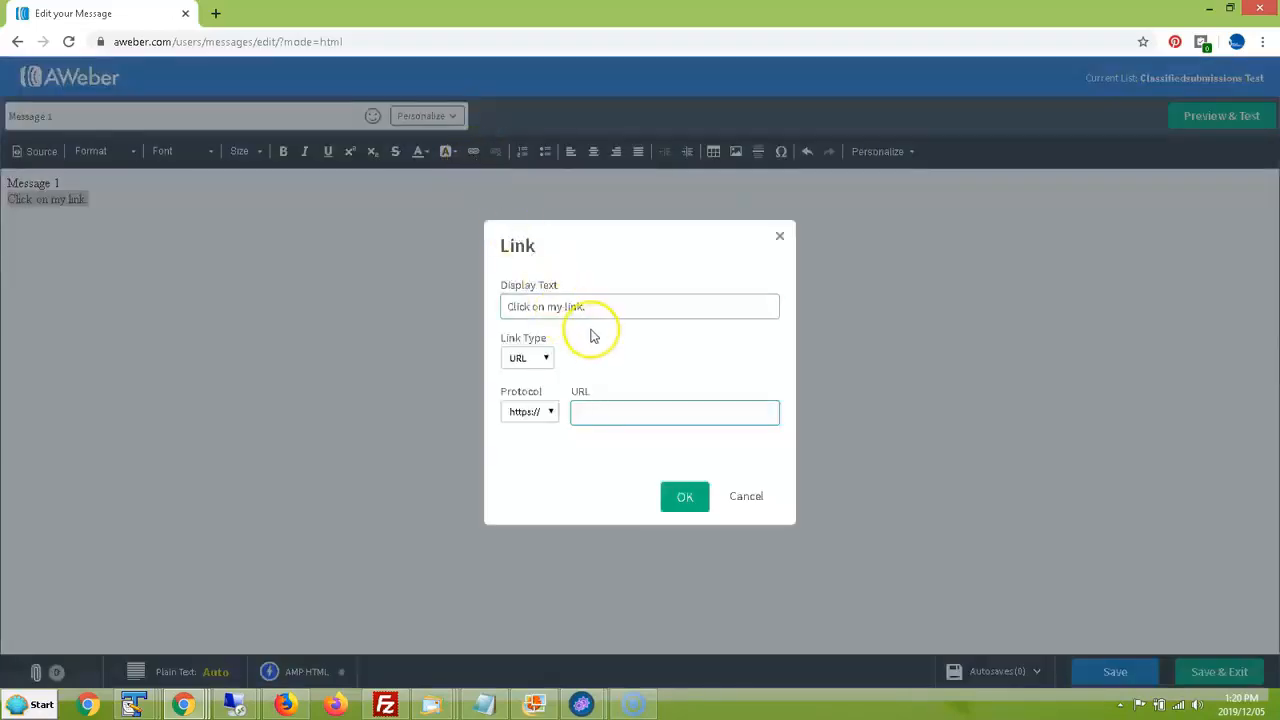
text(www.classifieds)
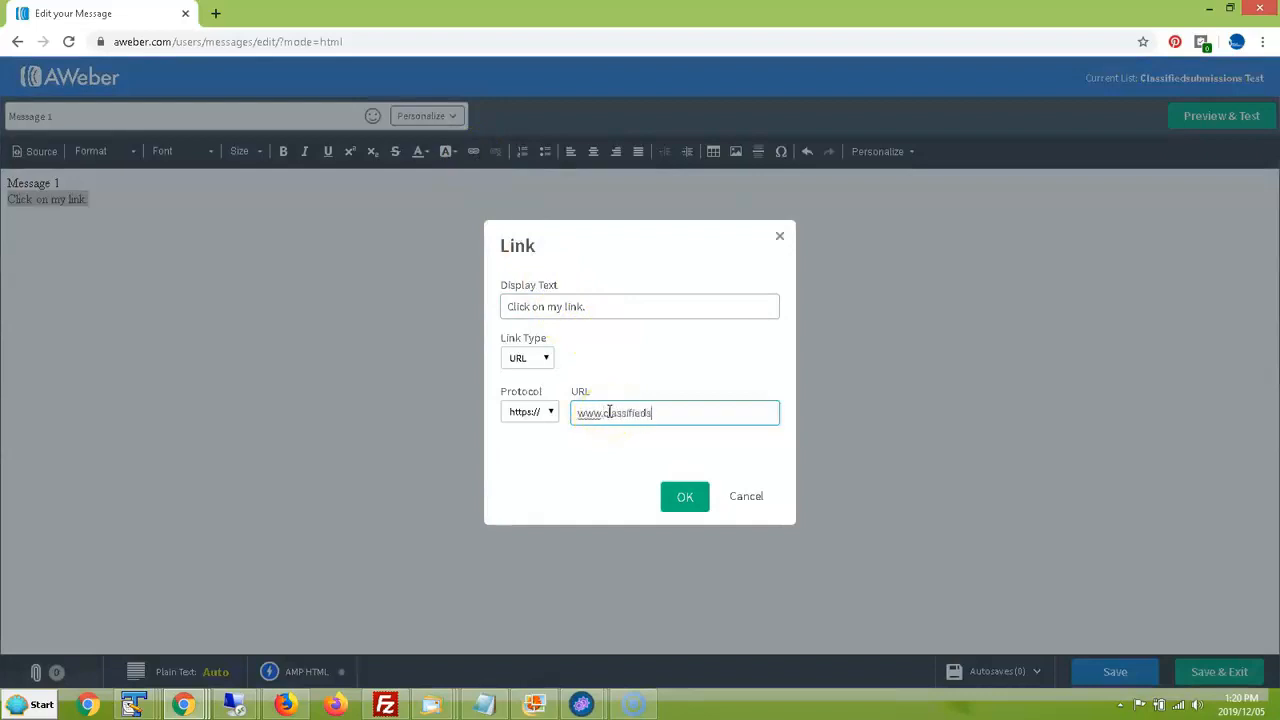
text(ubmissions.com)
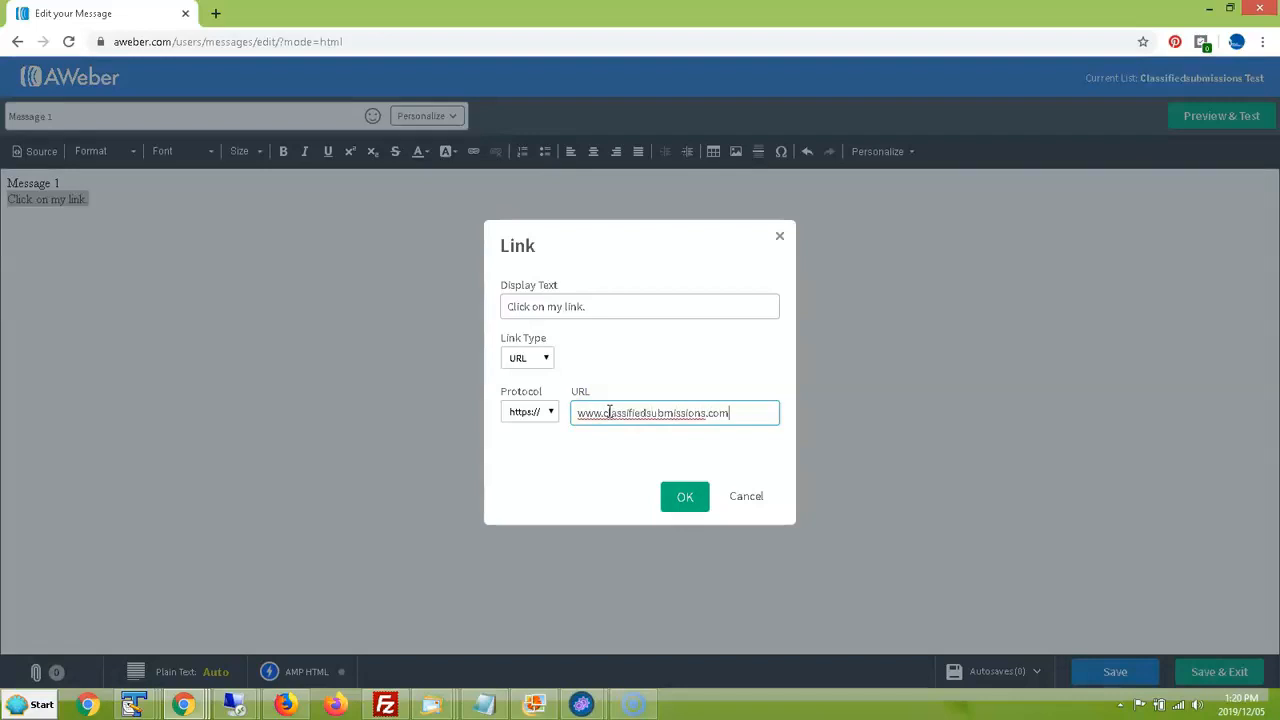
click(686, 497)
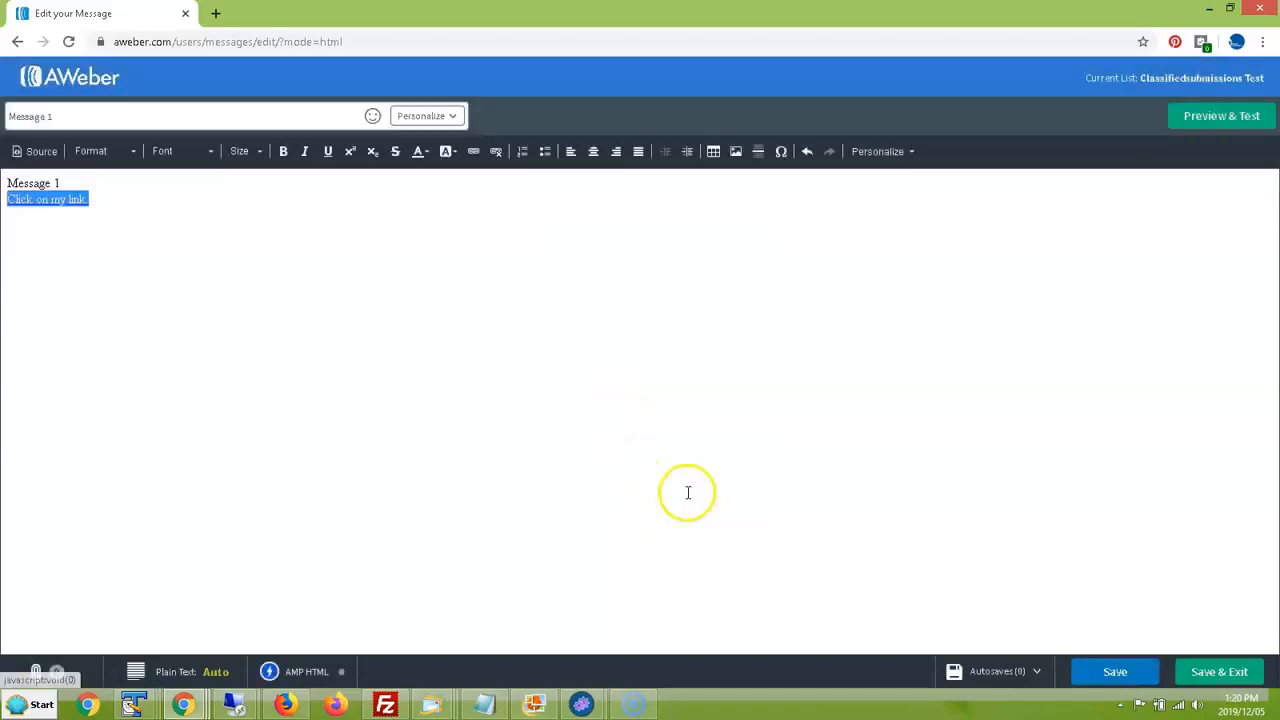
click(107, 201)
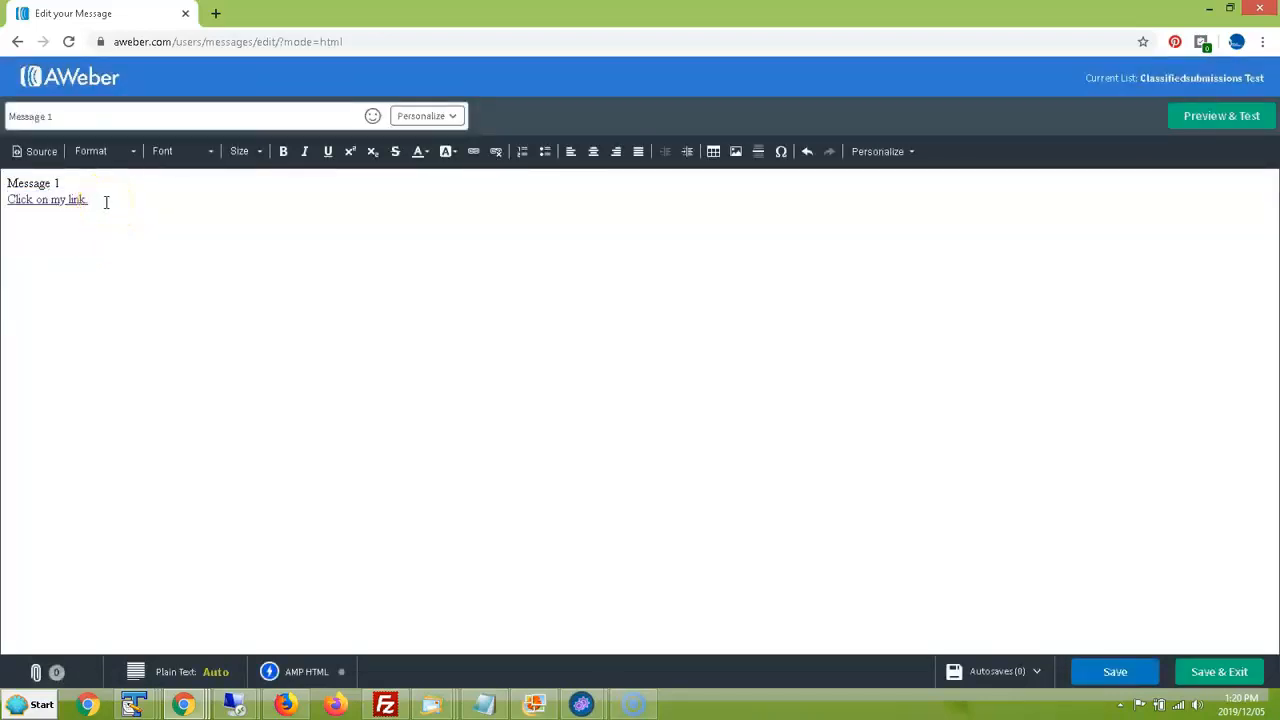
click(1212, 668)
click(1206, 656)
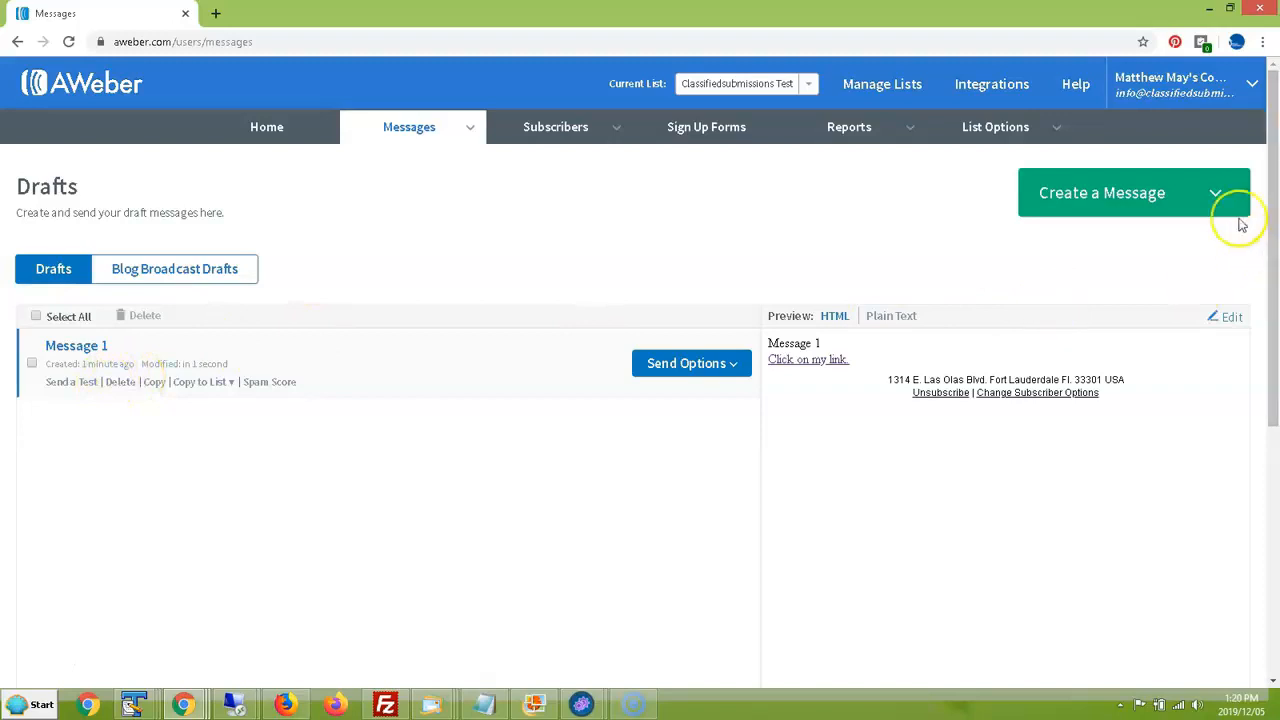
Step: Create a new Plain Text Message with the subject "Message 2"
click(1216, 193)
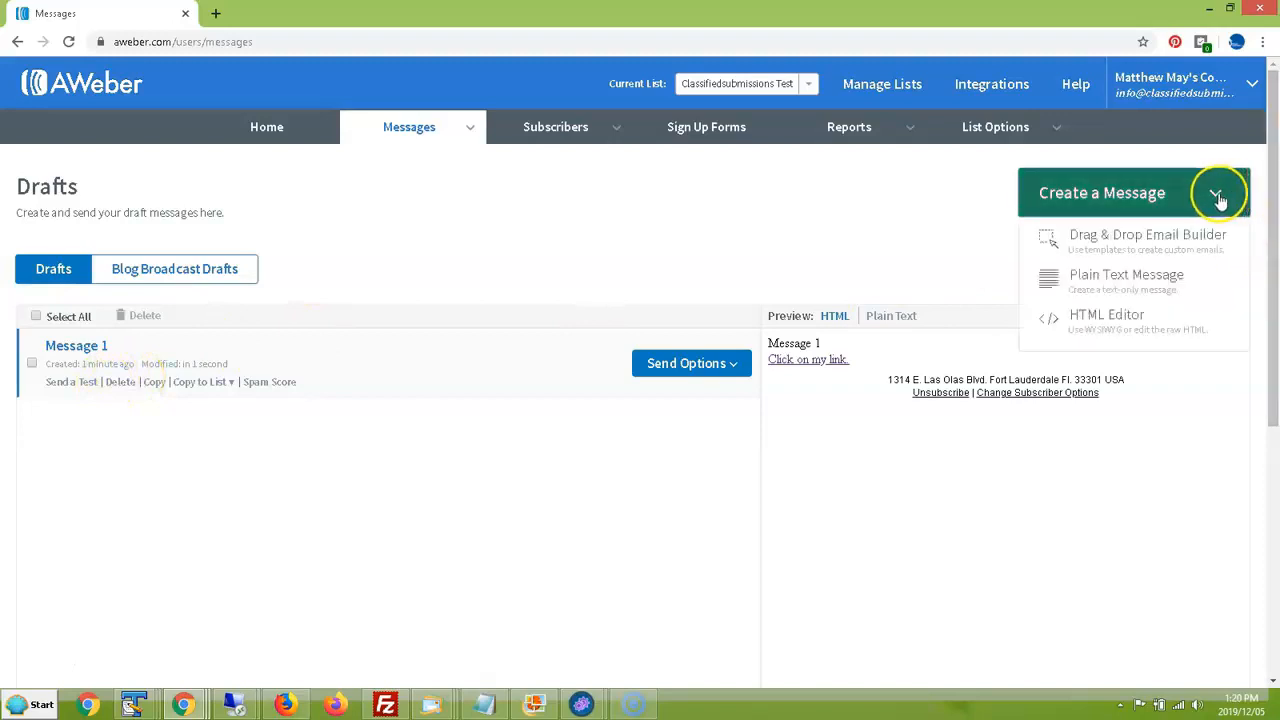
click(1085, 285)
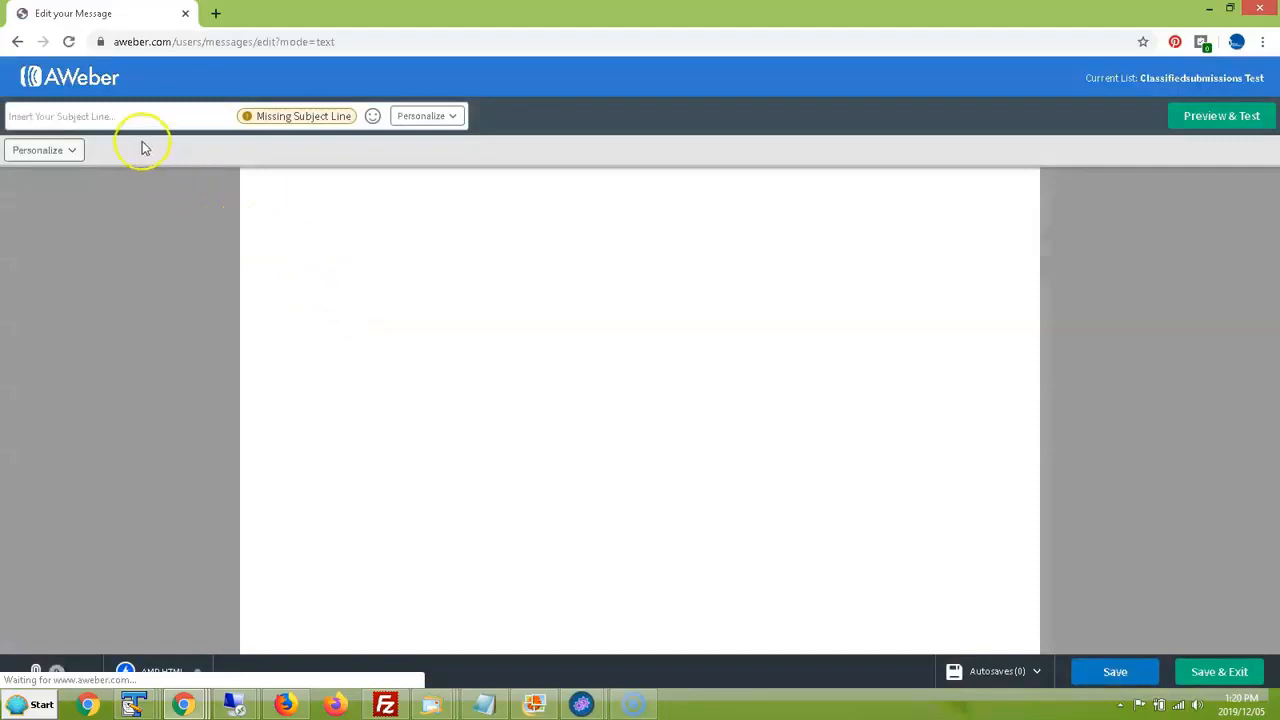
click(137, 113)
text(Me)
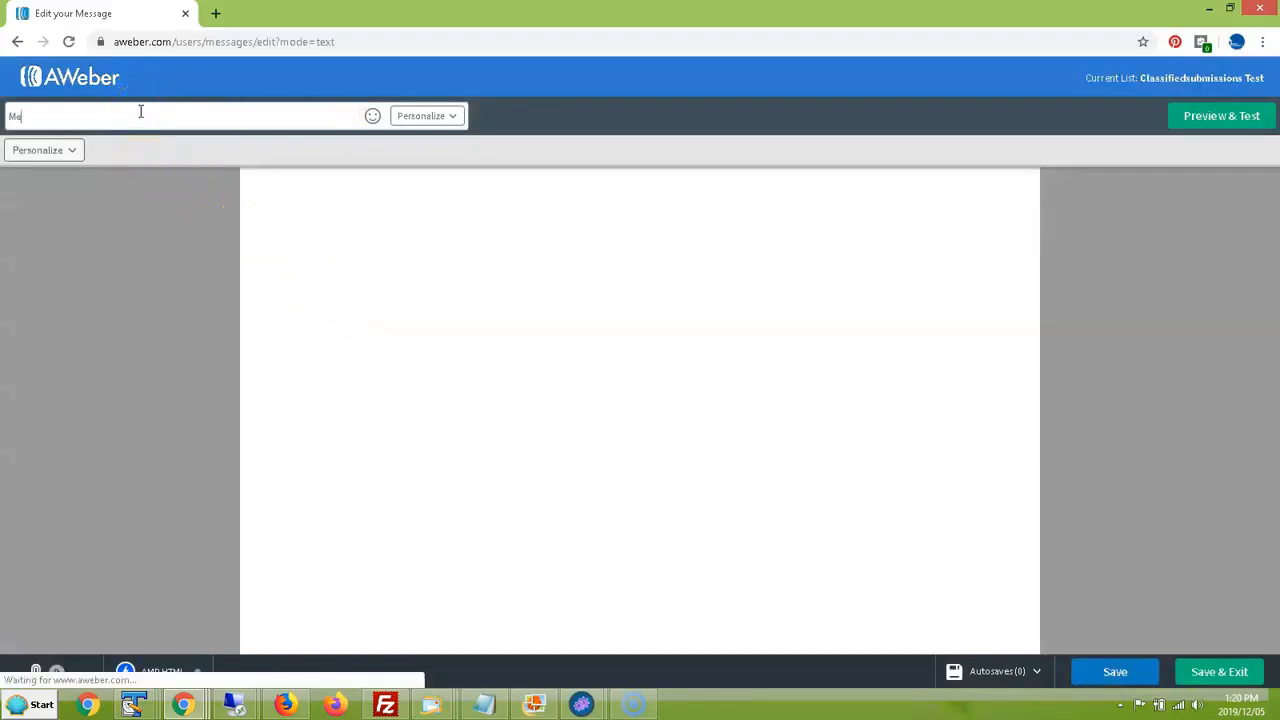
text(ssage 2)
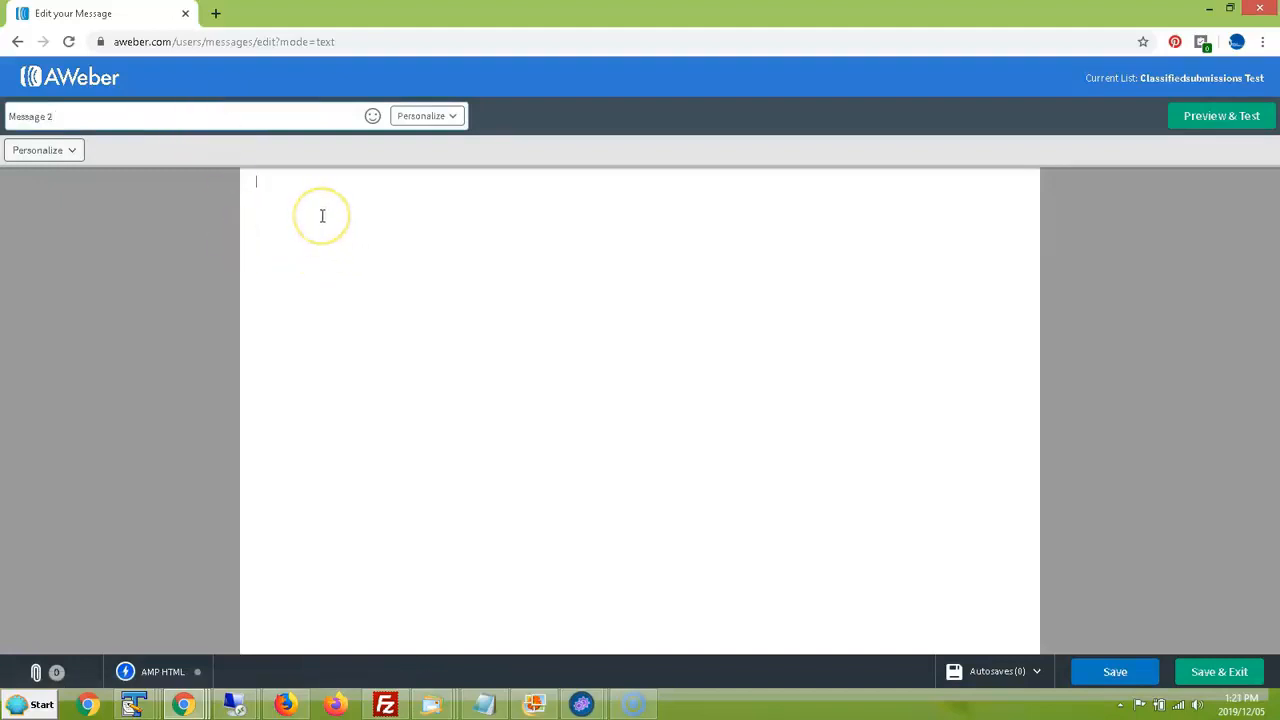
text(Message 2)
key(Return)
text(https://www.classifiedsu)
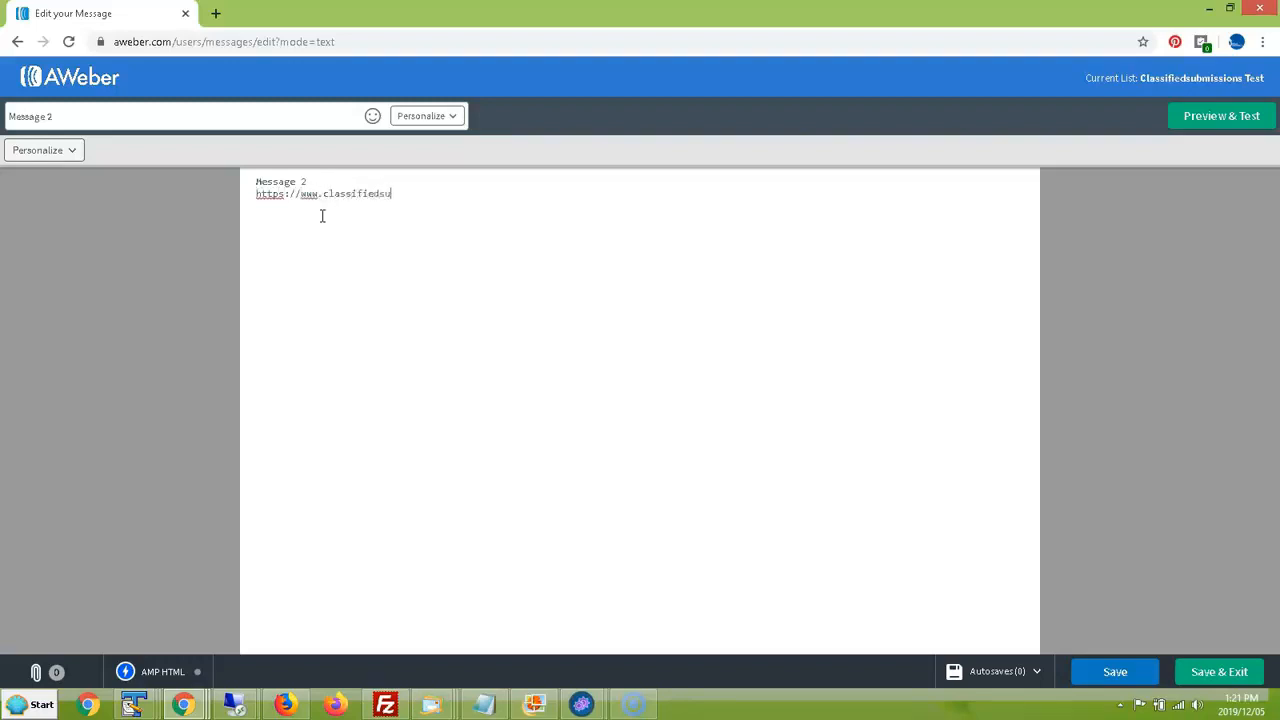
text(bmissions.com click this link.)
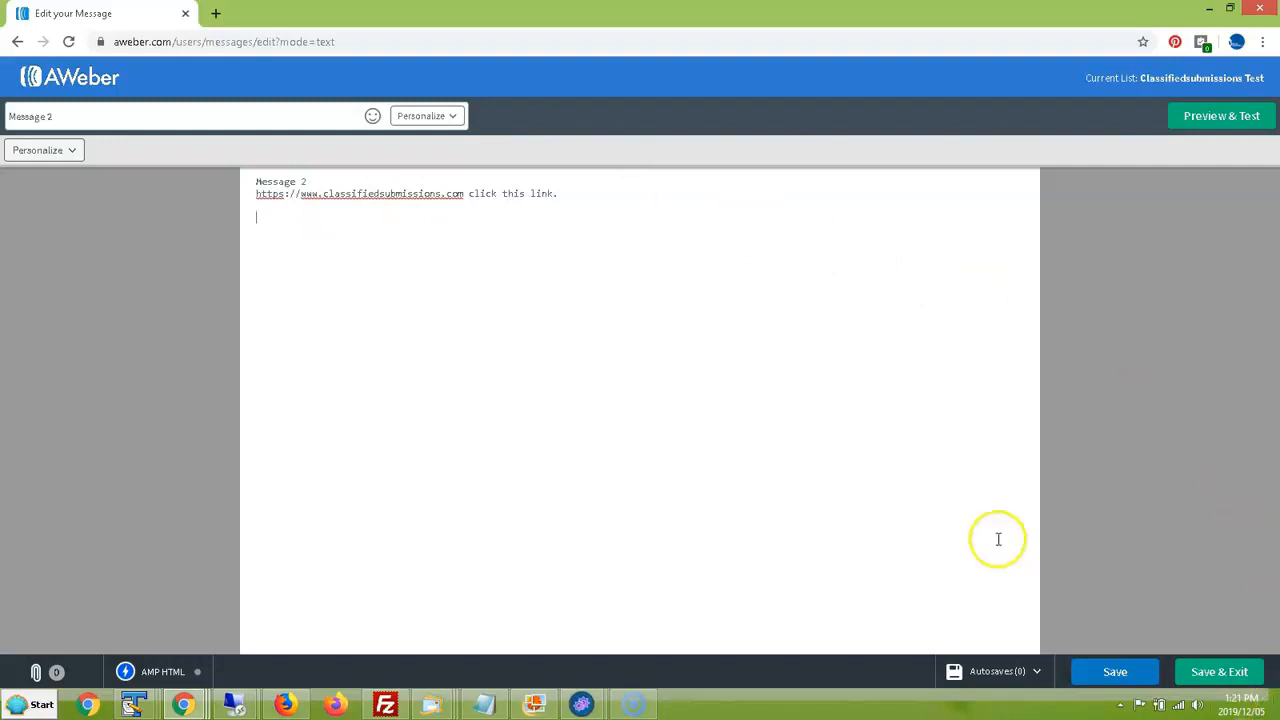
click(1222, 673)
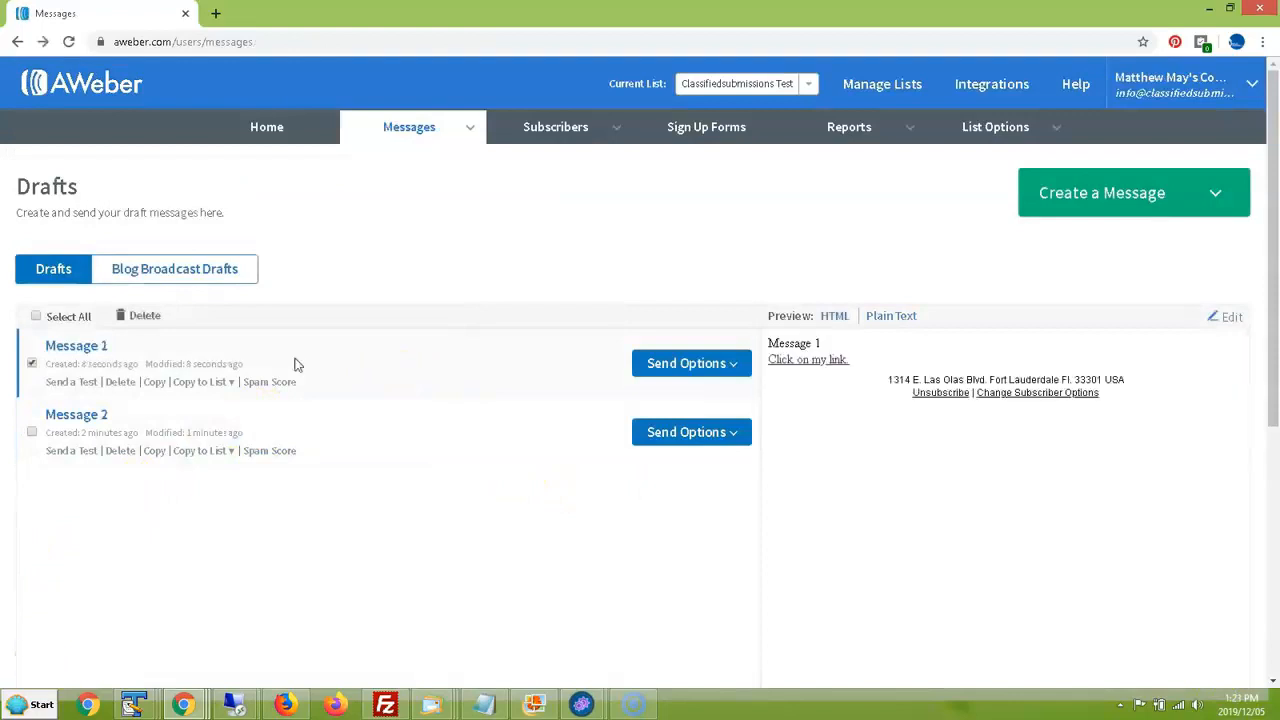
Step: Add the Message 1 draft to the follow-up series with click tracking on website links enabled
click(737, 365)
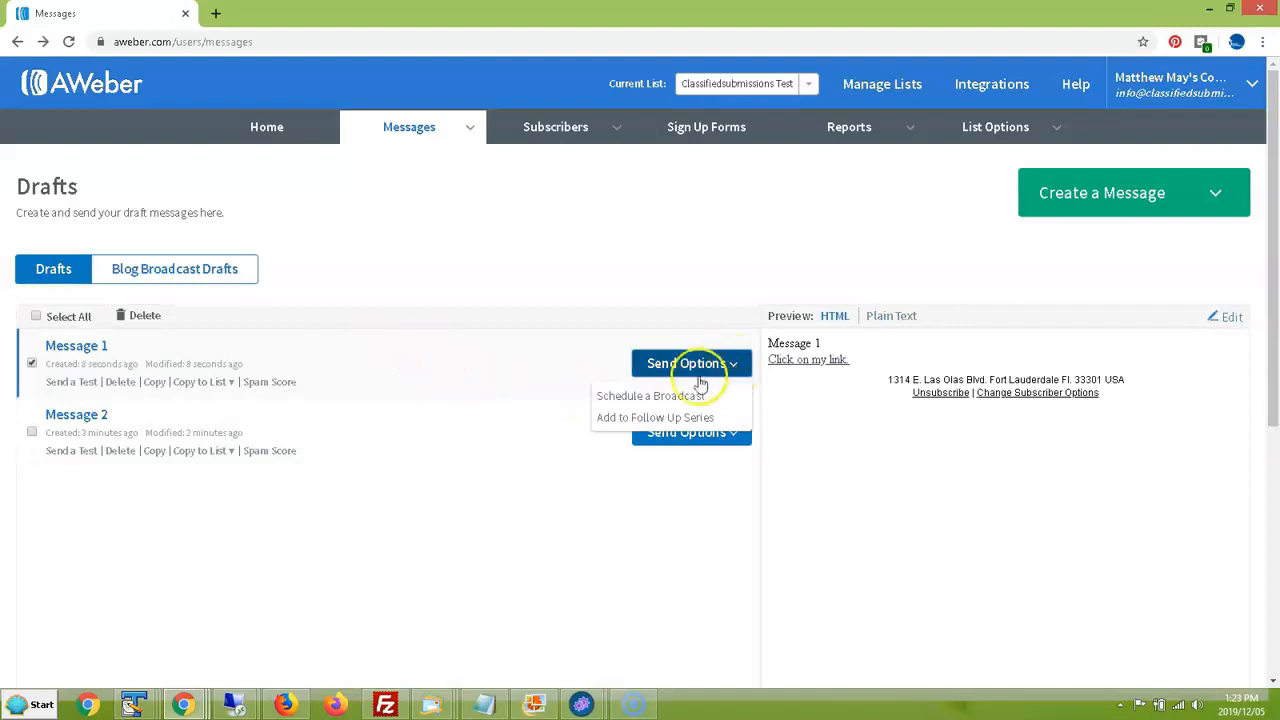
click(640, 418)
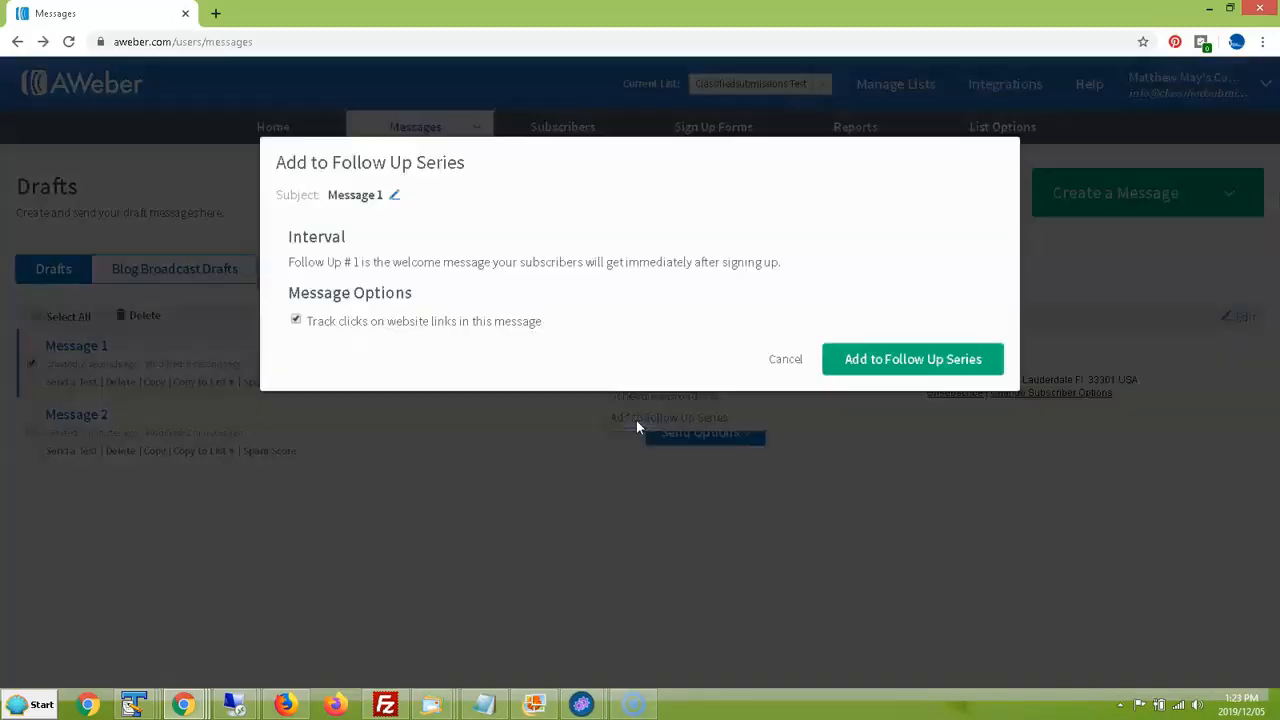
click(925, 363)
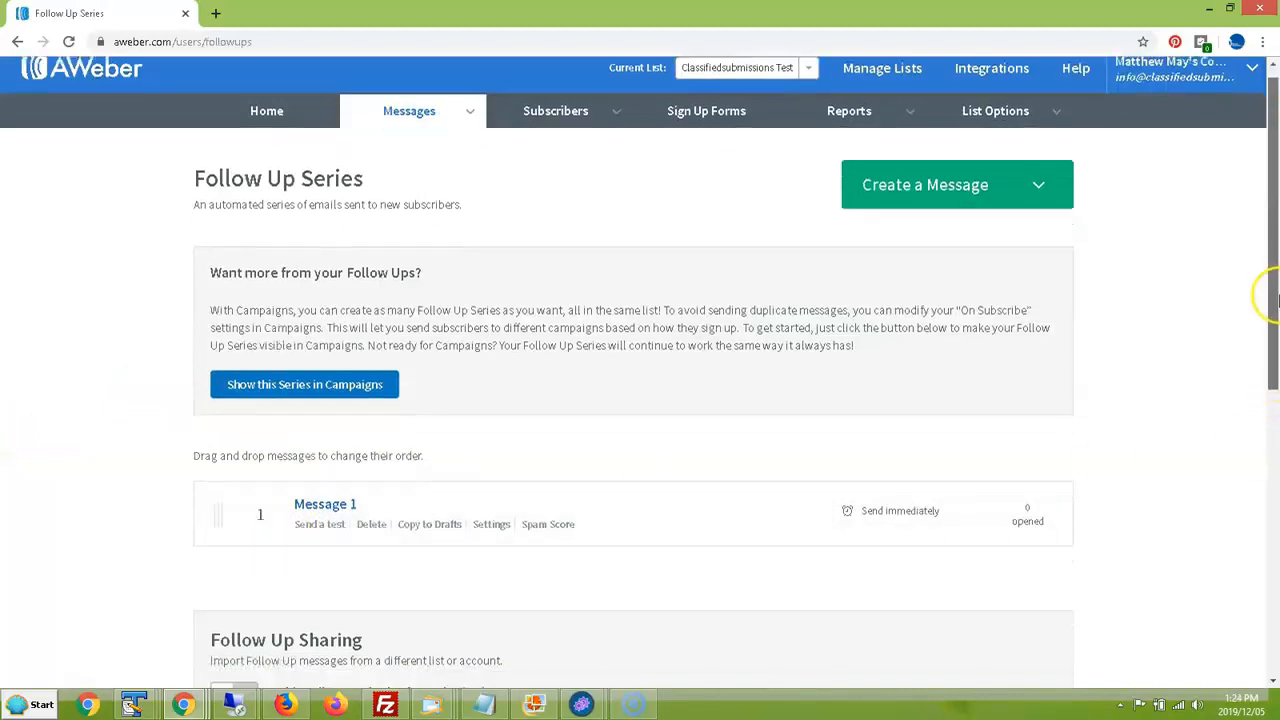
drag(1268, 296, 1275, 340)
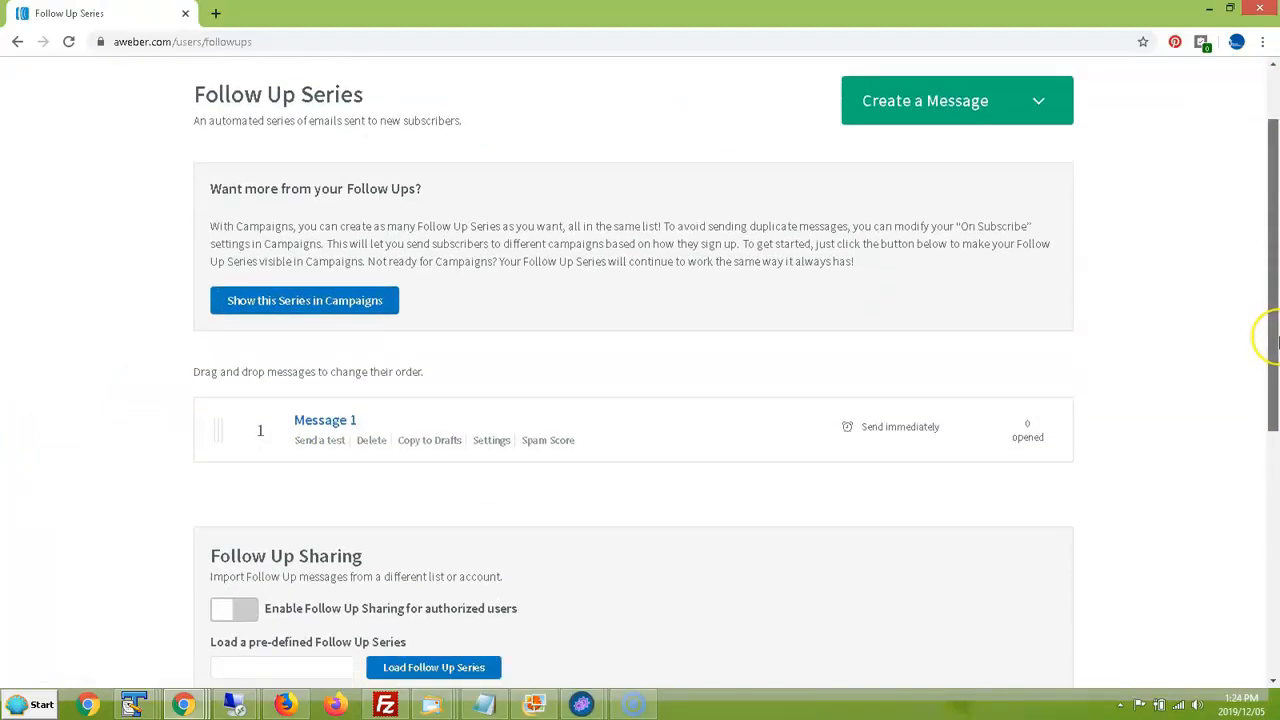
Step: Add the Message 2 draft to the follow-up series, setting its interval to 4 days after the previous message
click(16, 45)
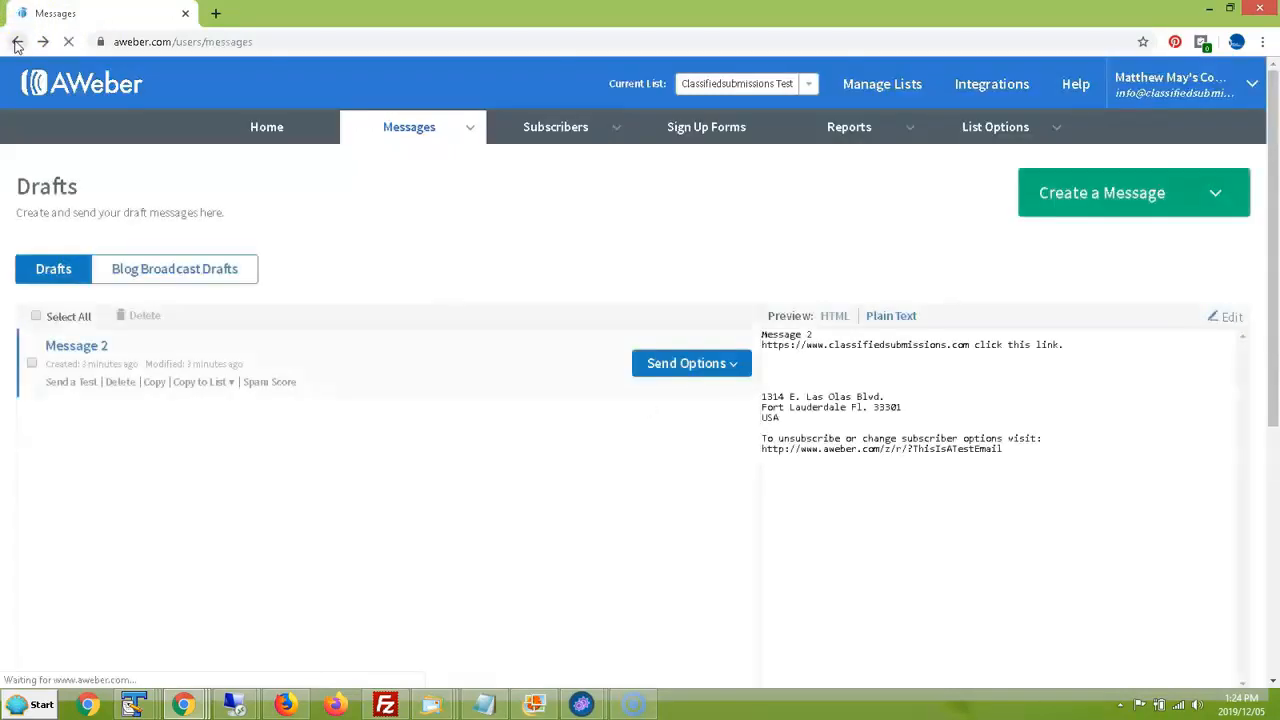
click(32, 363)
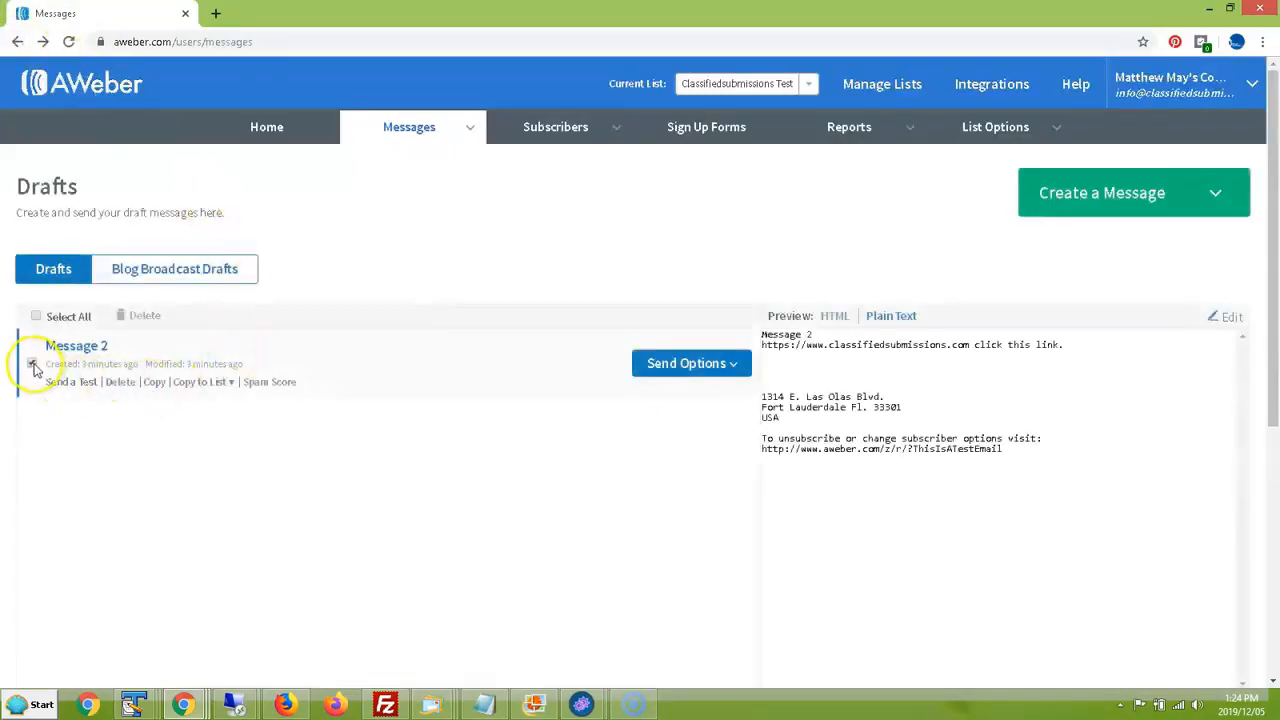
click(733, 363)
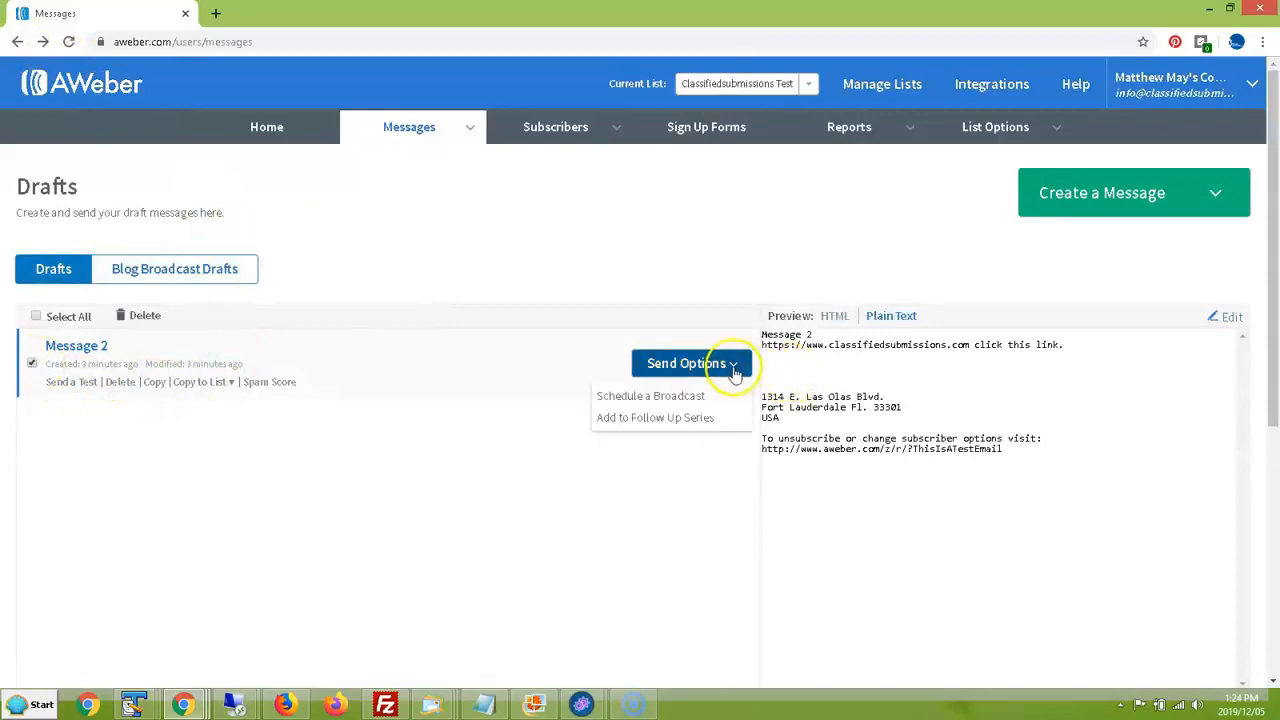
click(661, 418)
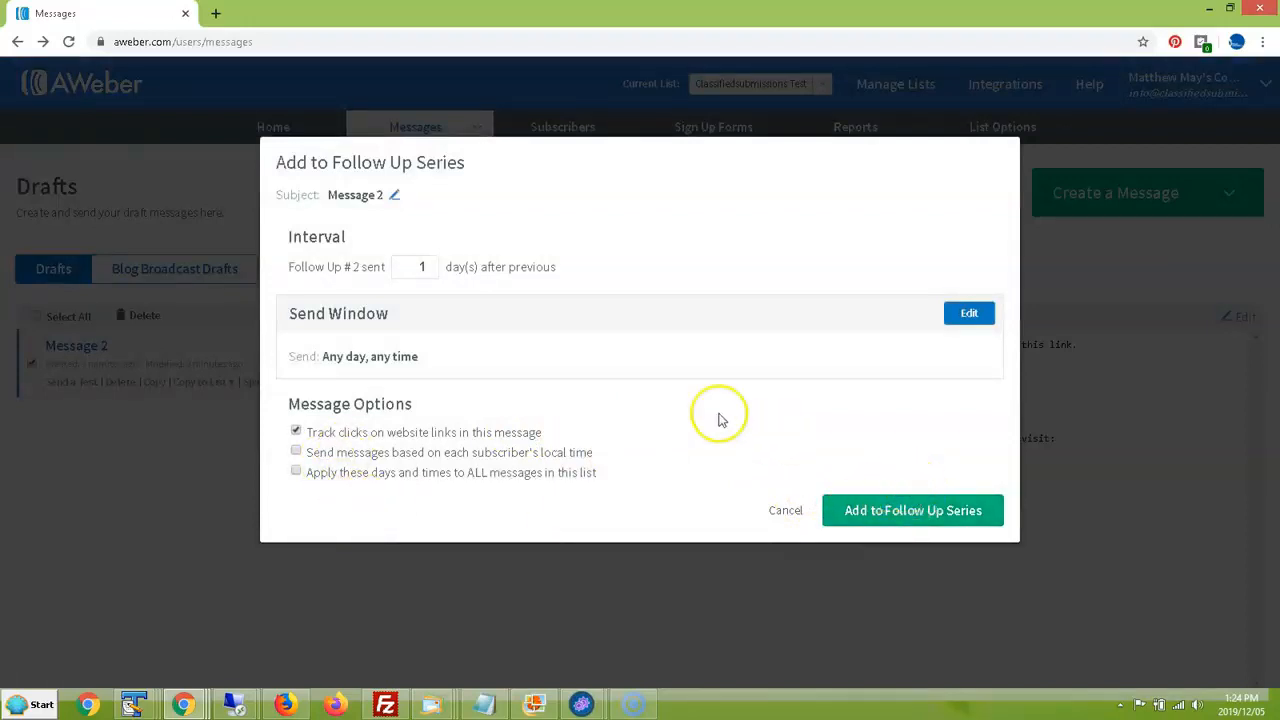
double_click(432, 266)
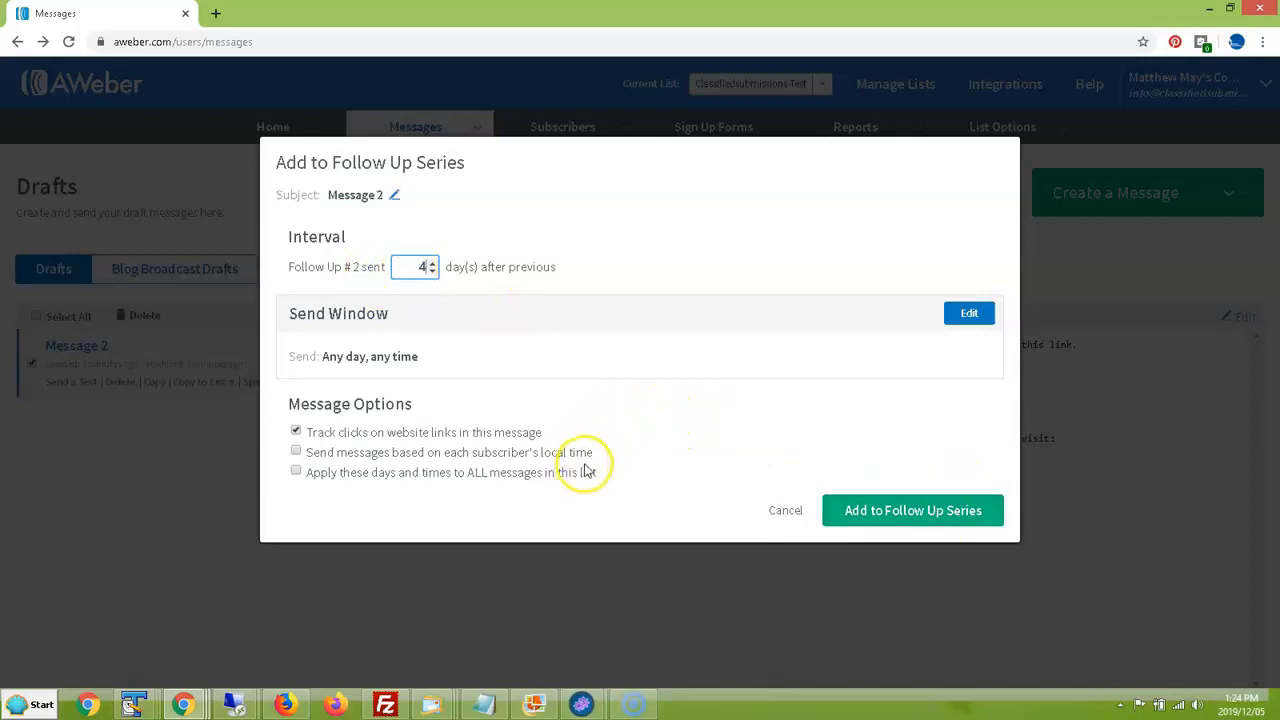
click(895, 513)
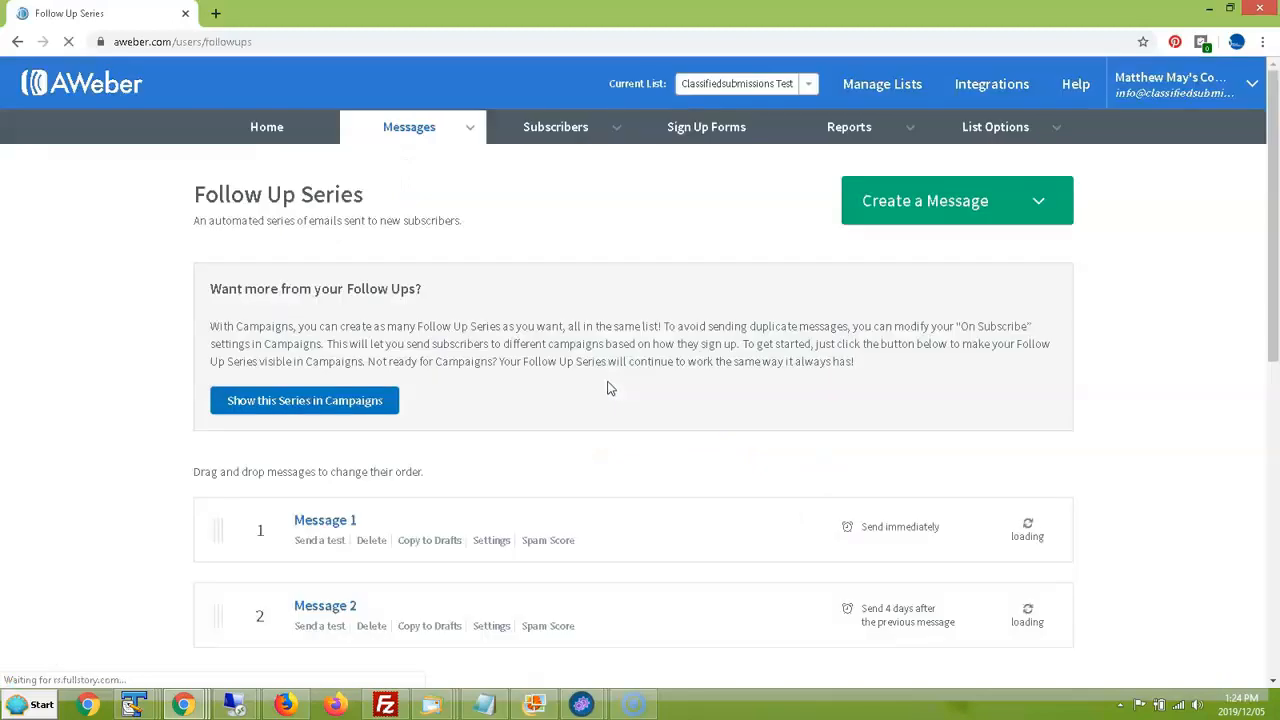
Step: Review the order and send timing of the messages in the follow-up series, and the message types available for creating another one
drag(1274, 323, 1260, 400)
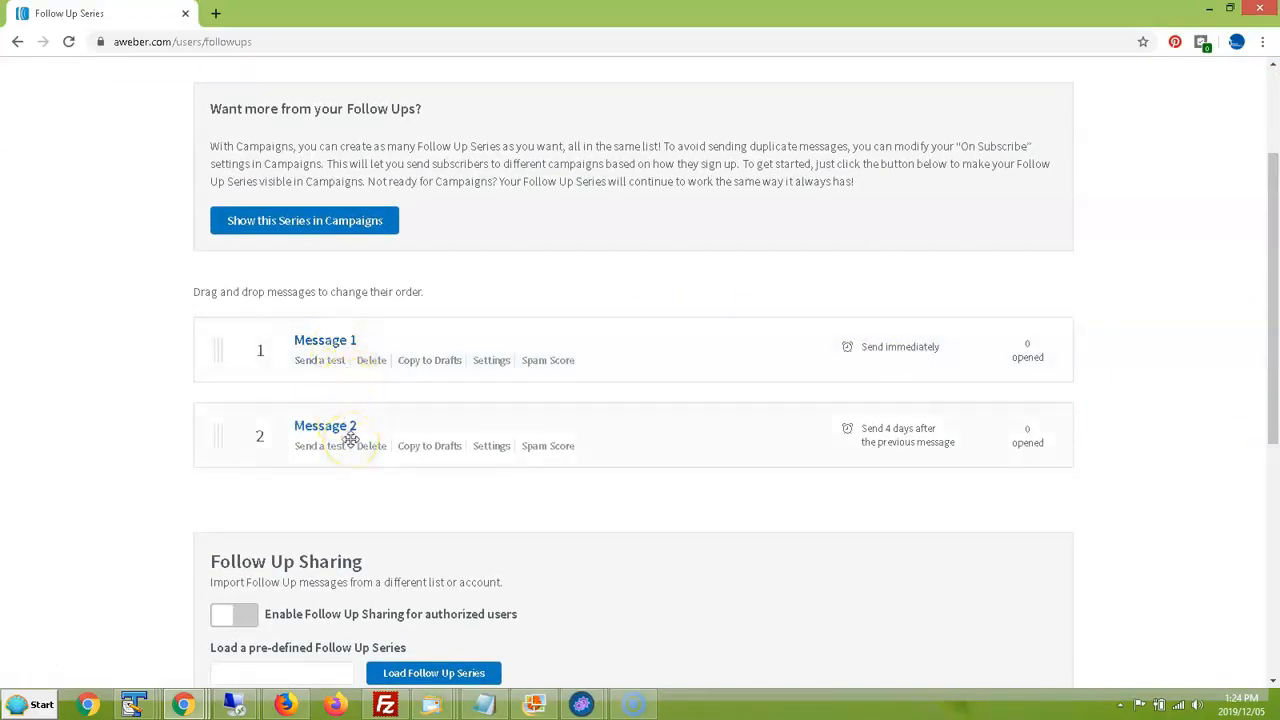
drag(1276, 374, 1277, 398)
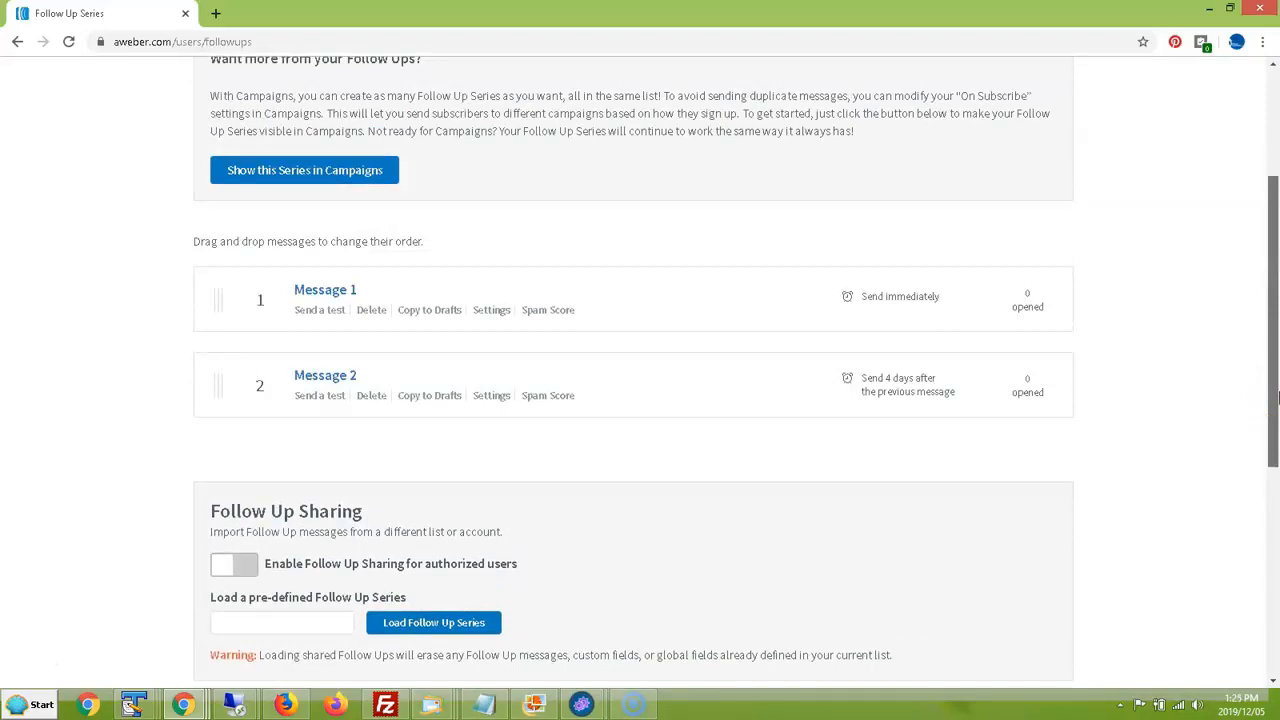
drag(1277, 398, 1277, 398)
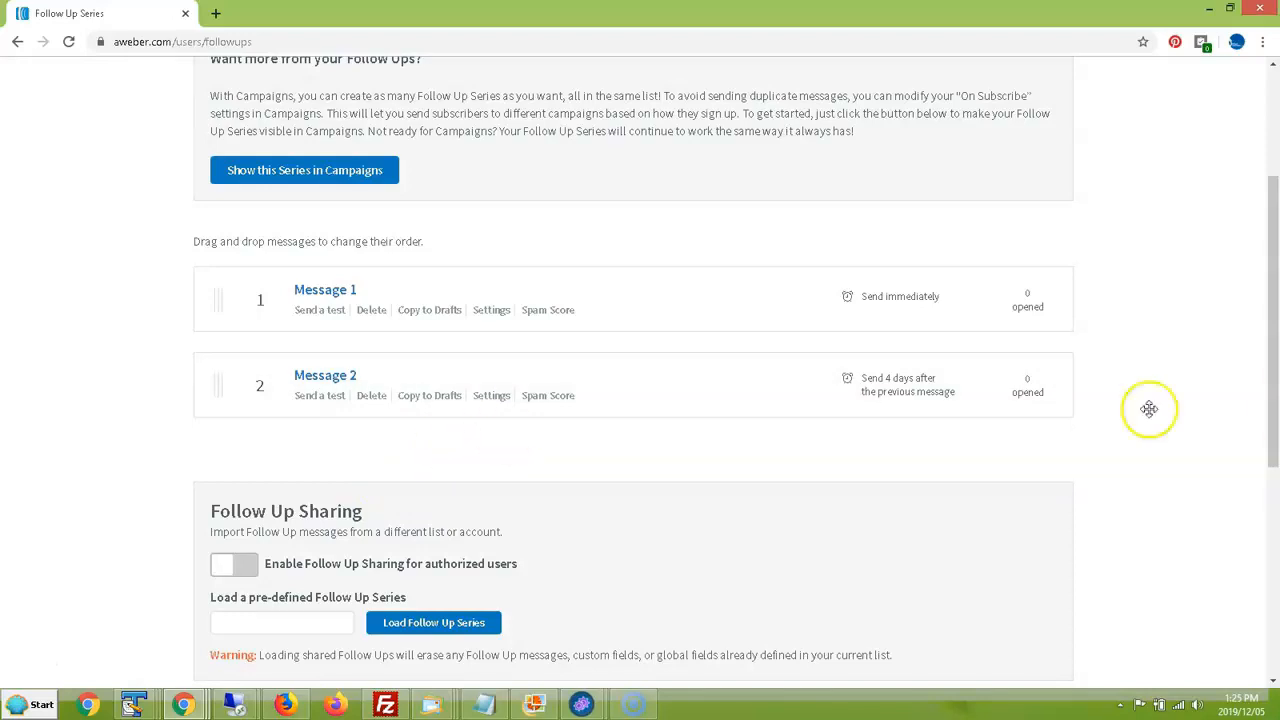
drag(1272, 405, 1269, 278)
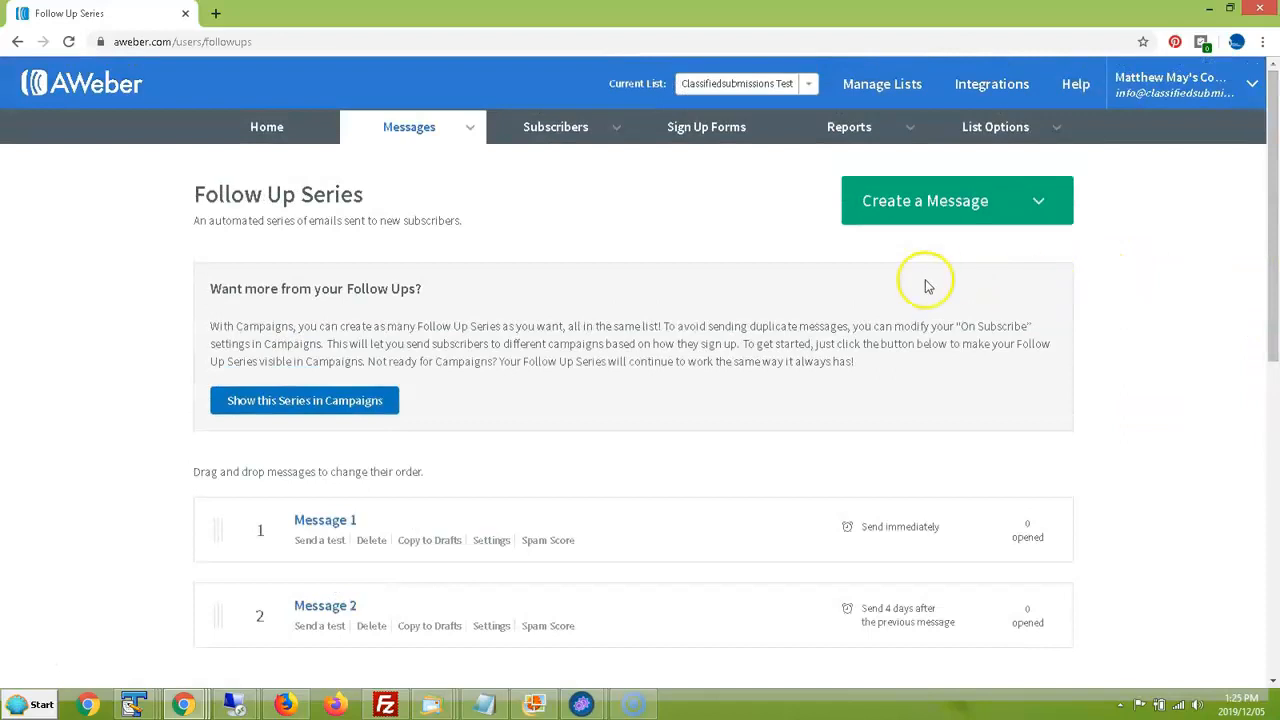
mouse_move(463, 128)
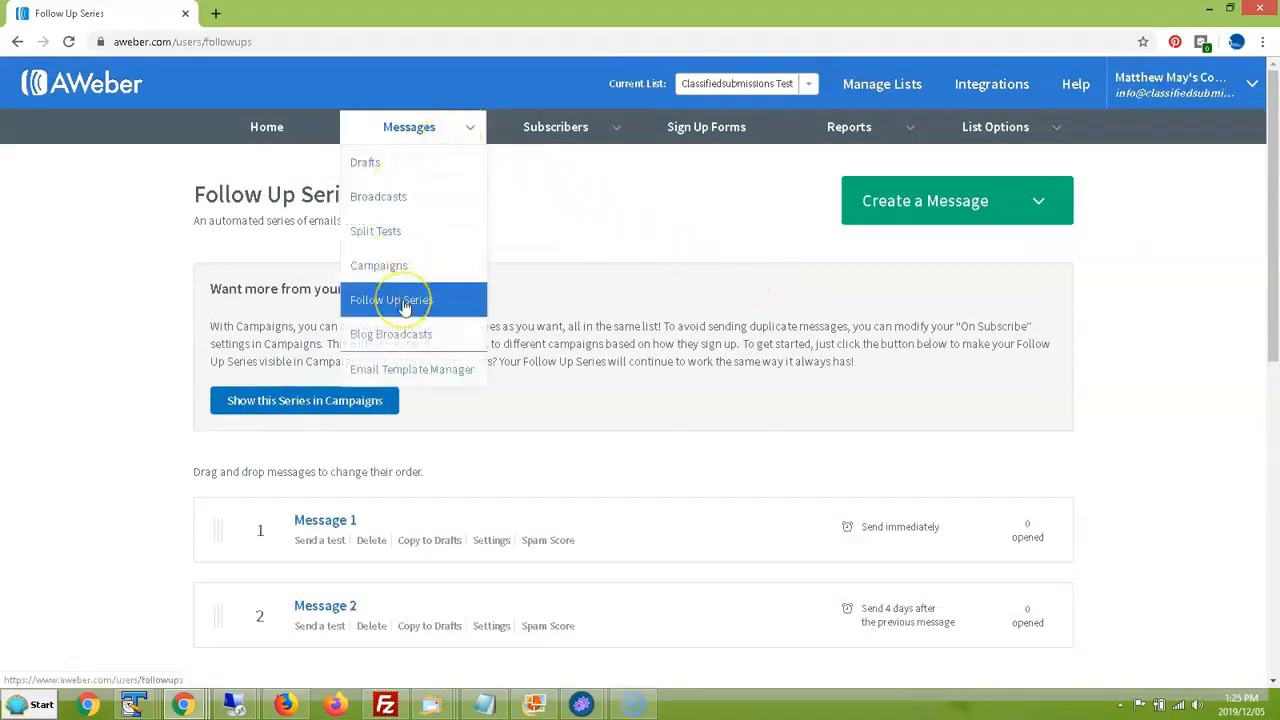
click(1046, 208)
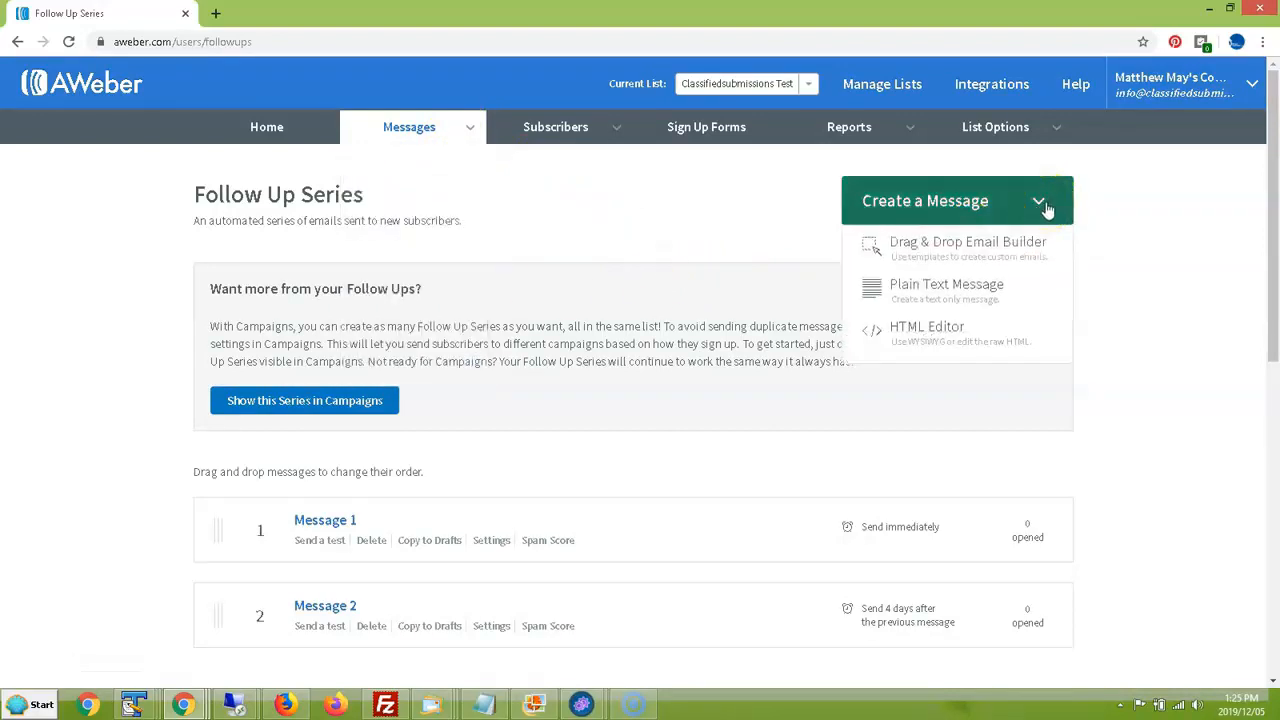
click(947, 332)
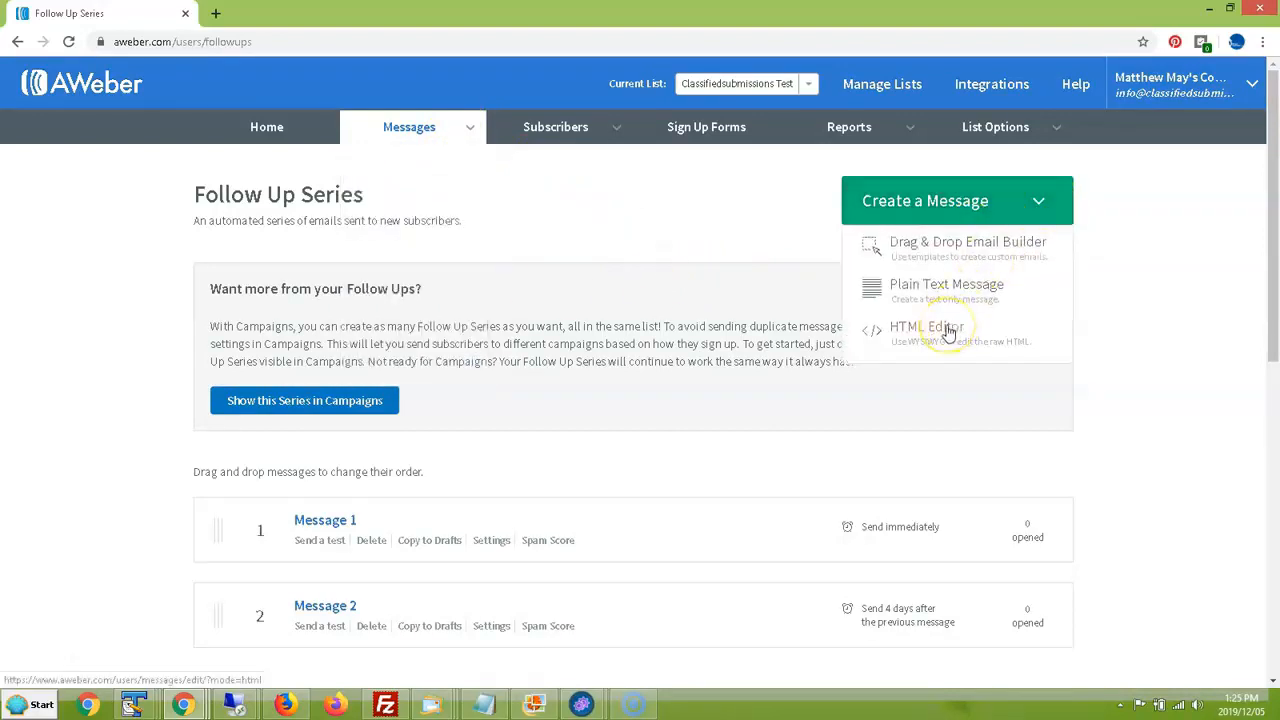
click(940, 290)
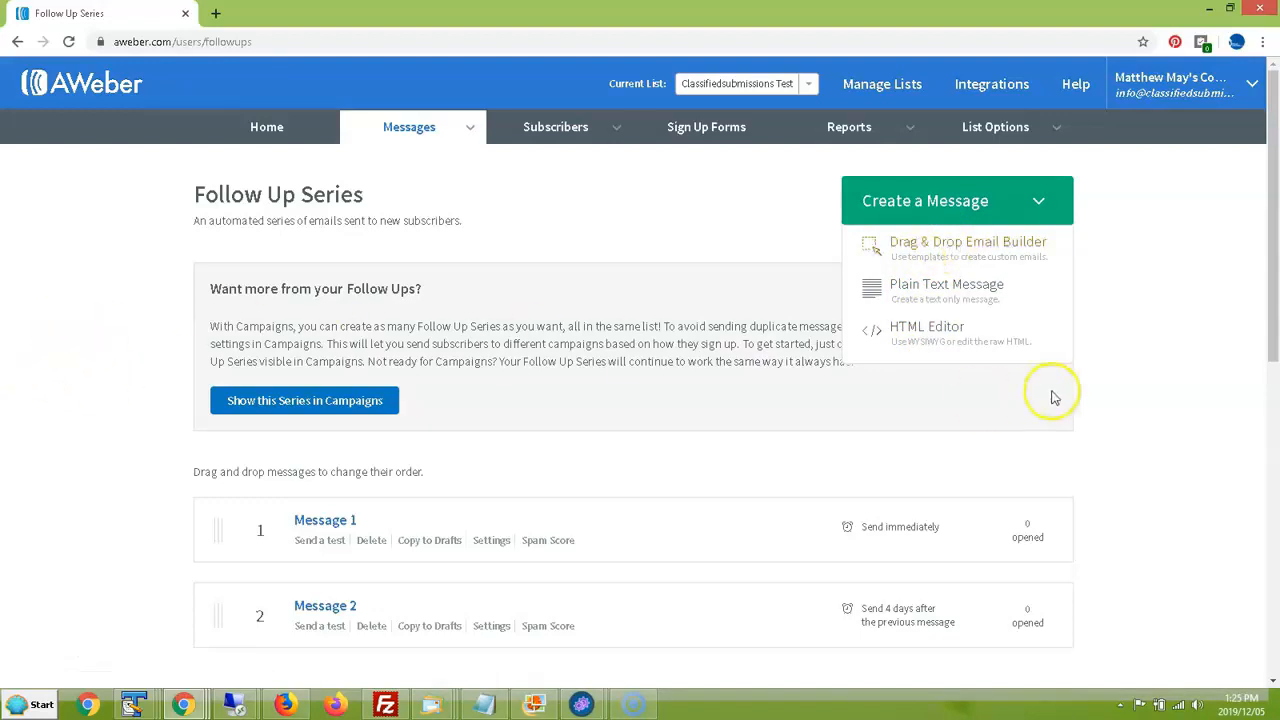
drag(1266, 294, 1266, 349)
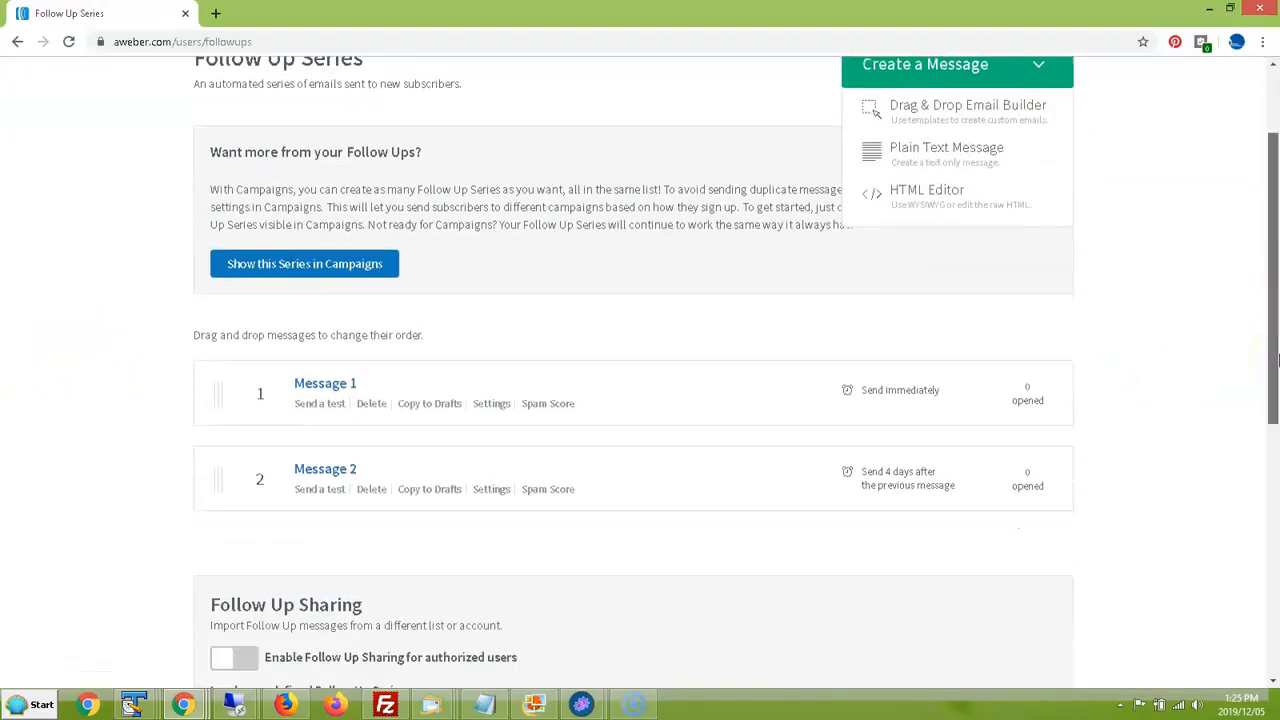